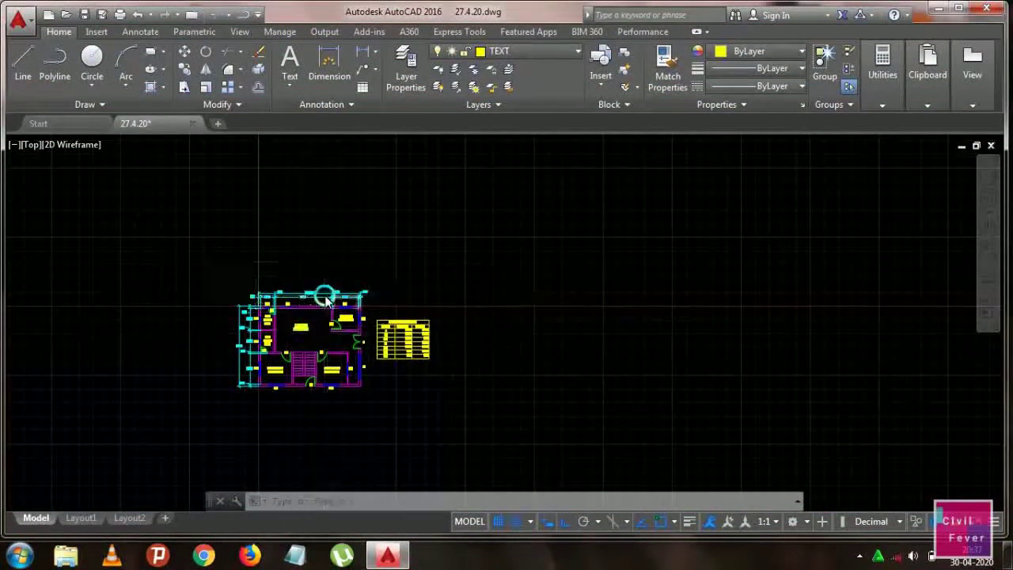
Step: Review the ARIAL_250 text style's font and size settings and make it the current style
{"action": "scroll", "coordinate": [328, 291], "scroll_direction": "up", "scroll_amount": 2}
{"action": "left_click", "coordinate": [326, 104]}
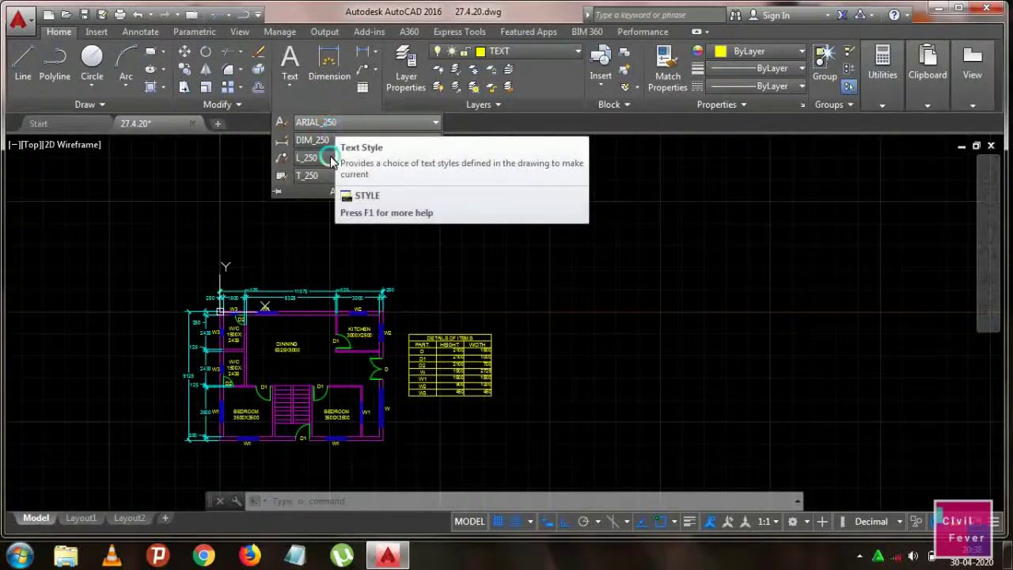
{"action": "left_click", "coordinate": [335, 127]}
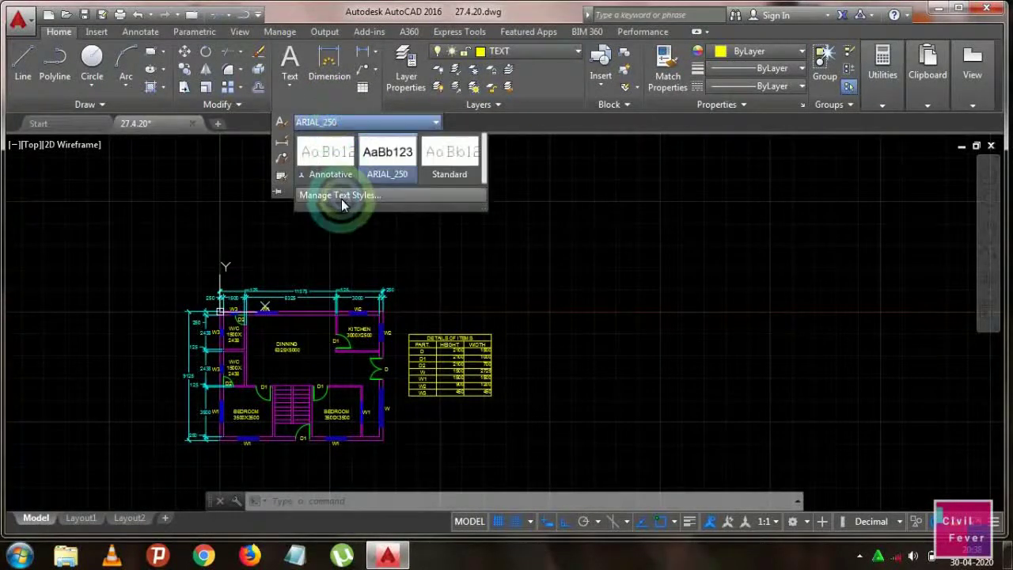
{"action": "left_click", "coordinate": [340, 203]}
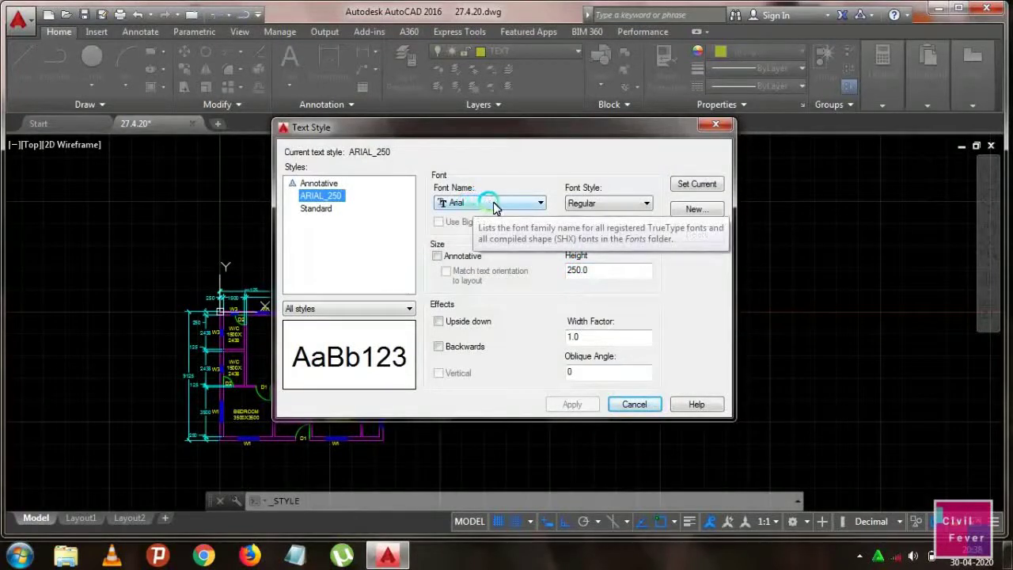
{"action": "left_click", "coordinate": [613, 214]}
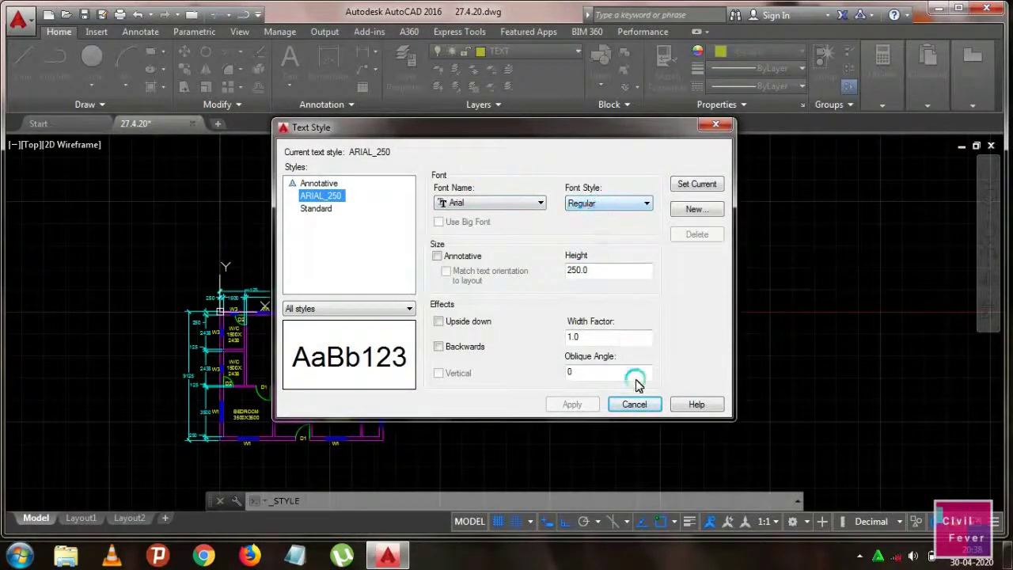
{"action": "left_click", "coordinate": [625, 407]}
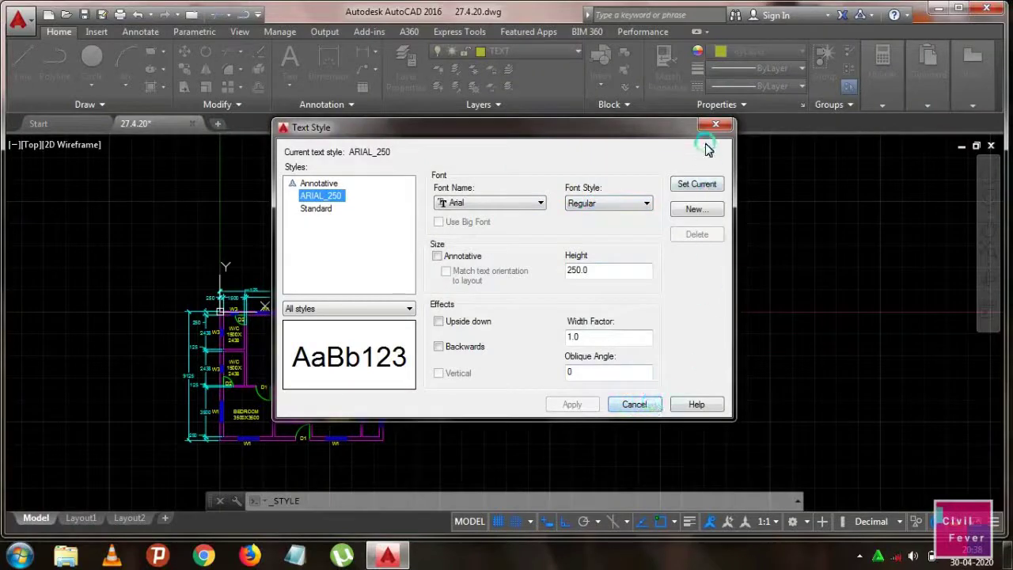
{"action": "left_click", "coordinate": [694, 189]}
{"action": "left_click", "coordinate": [634, 404]}
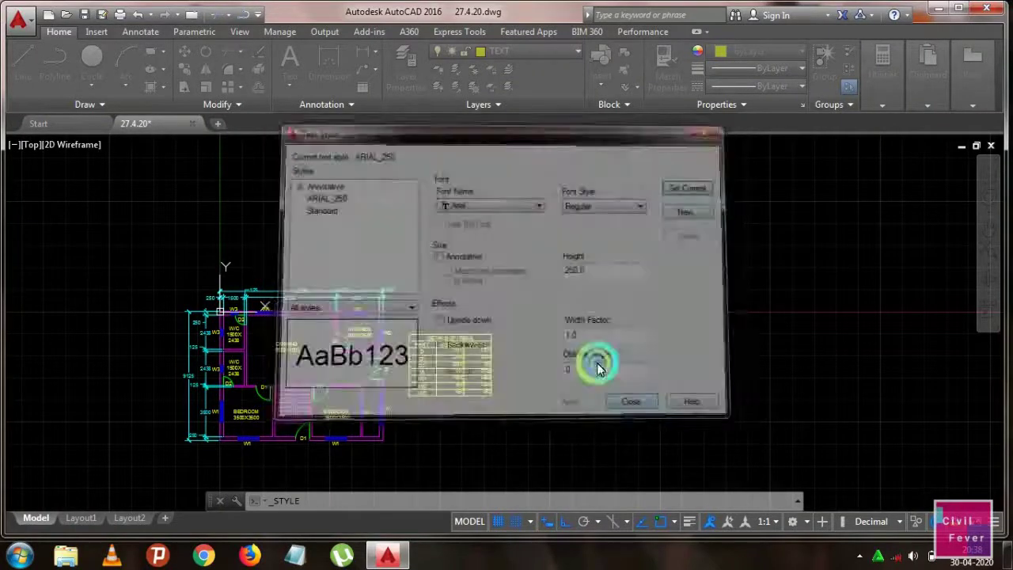
Step: Start a DT single-line text with its middle point in the space above the floor plan
{"action": "scroll", "coordinate": [385, 290], "scroll_direction": "down", "scroll_amount": 1}
{"action": "scroll", "coordinate": [353, 328], "scroll_direction": "down", "scroll_amount": 1}
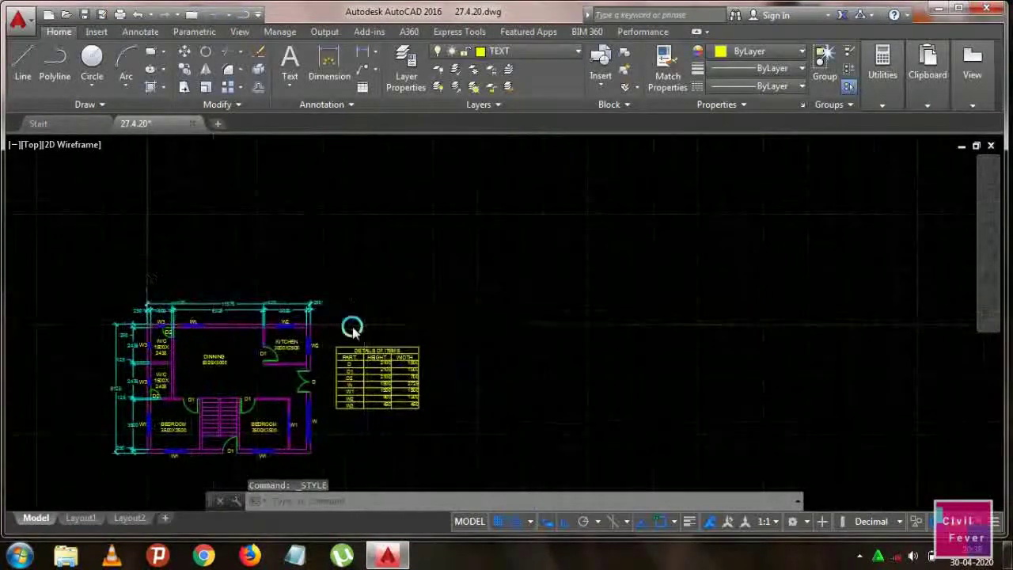
{"action": "scroll", "coordinate": [346, 318], "scroll_direction": "down", "scroll_amount": 1}
{"action": "scroll", "coordinate": [361, 214], "scroll_direction": "up", "scroll_amount": 2}
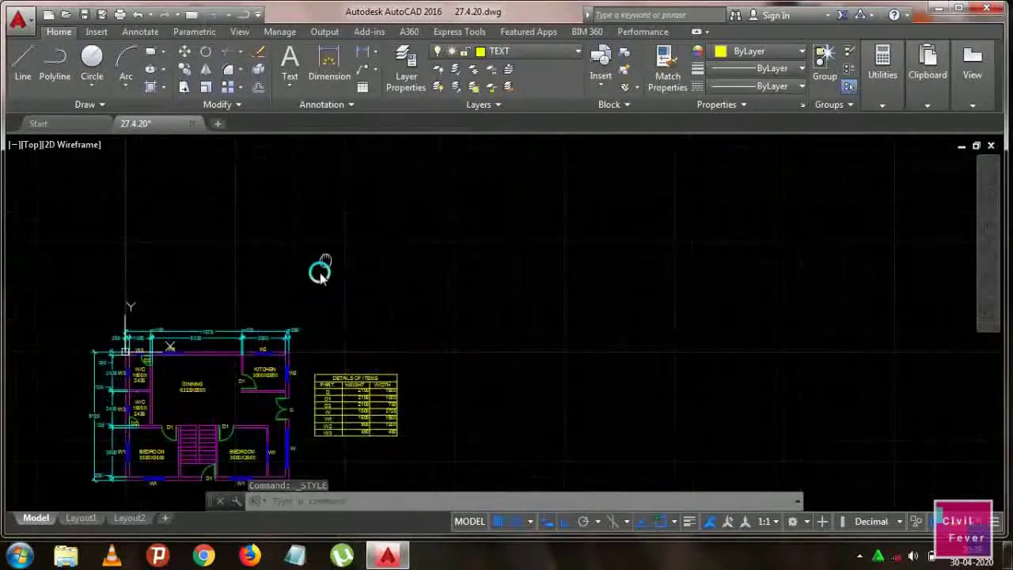
{"action": "scroll", "coordinate": [320, 273], "scroll_direction": "up", "scroll_amount": 1}
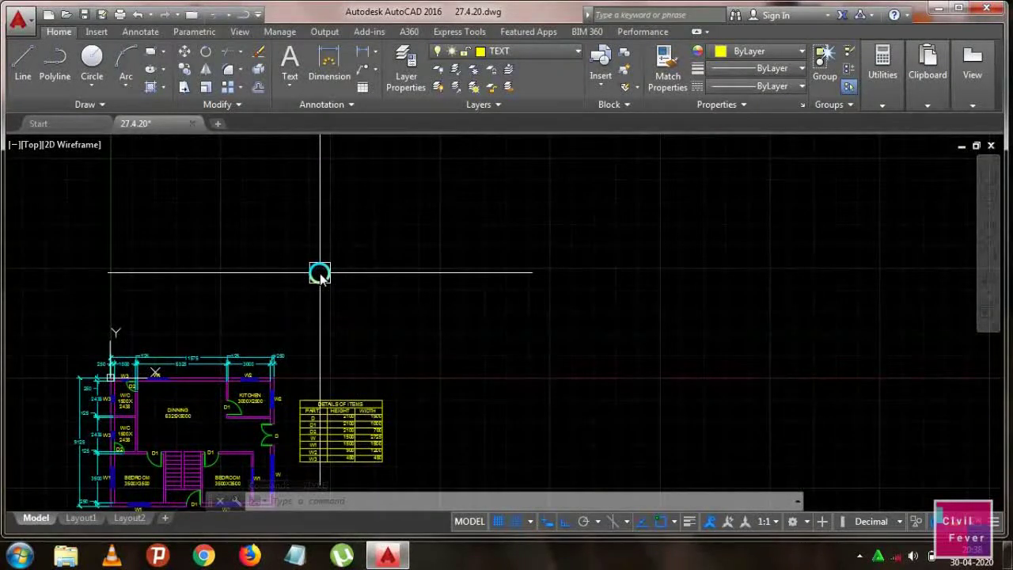
{"action": "type", "text": "dt"}
{"action": "key", "text": "Return"}
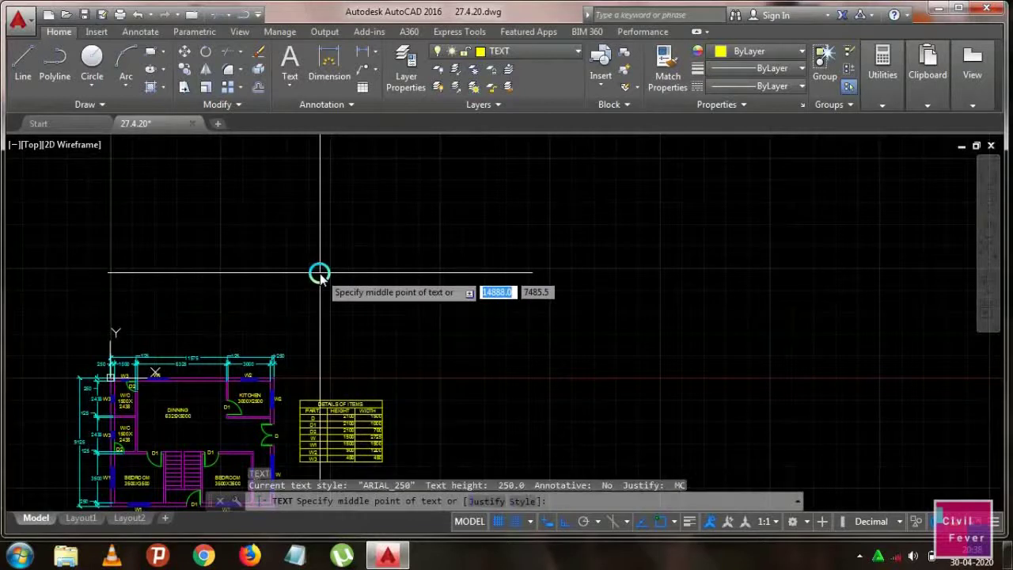
{"action": "left_click", "coordinate": [330, 252]}
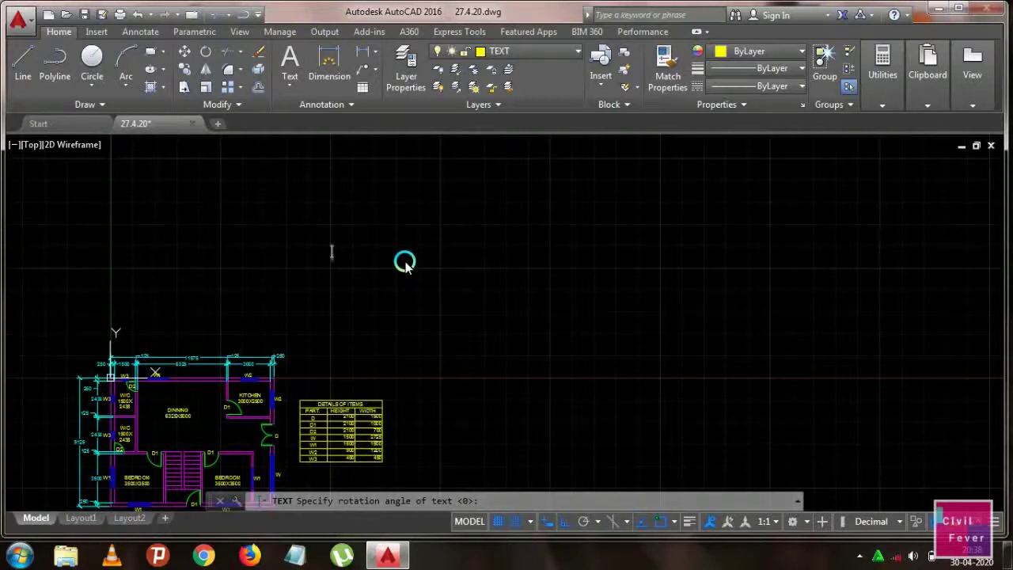
Step: Enter the title '%%UGROUND FLOOR PLAN%%U (SCALE-1:X)' so GROUND FLOOR PLAN is underlined
{"action": "type", "text": "%%U"}
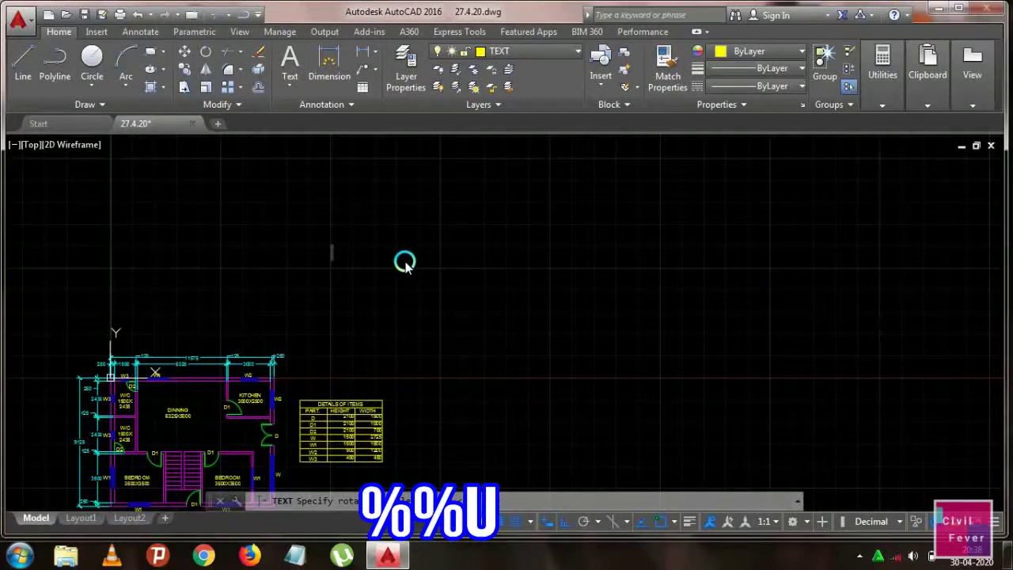
{"action": "type", "text": "GR"}
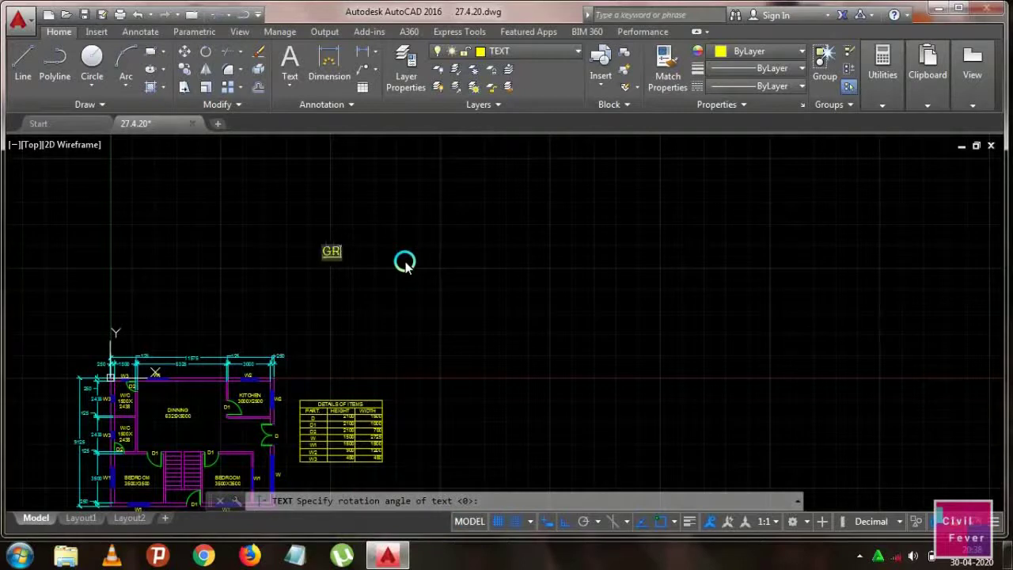
{"action": "type", "text": "OU"}
{"action": "type", "text": "ND"}
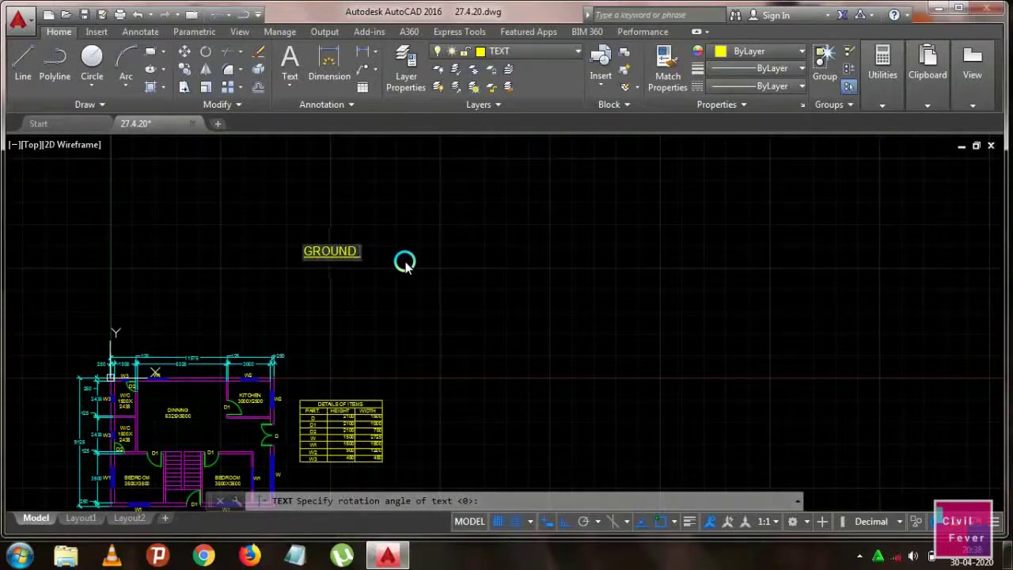
{"action": "type", "text": " FLOOR"}
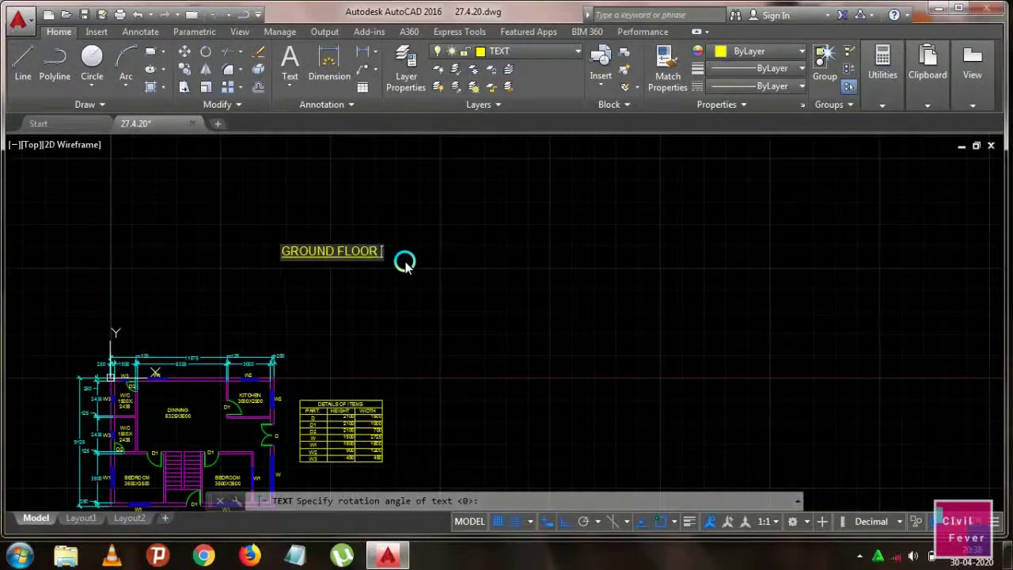
{"action": "type", "text": " PLAN"}
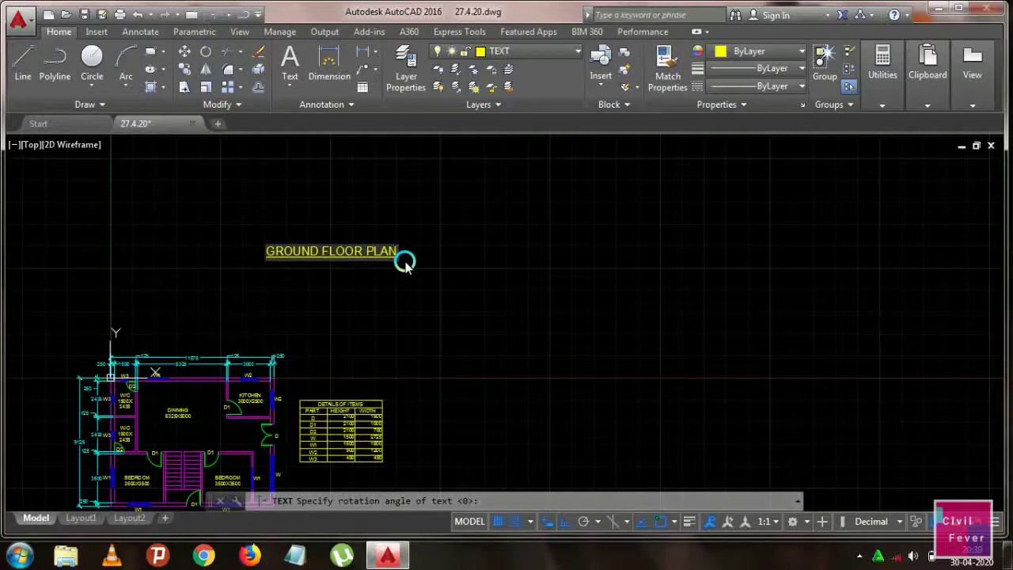
{"action": "type", "text": "S"}
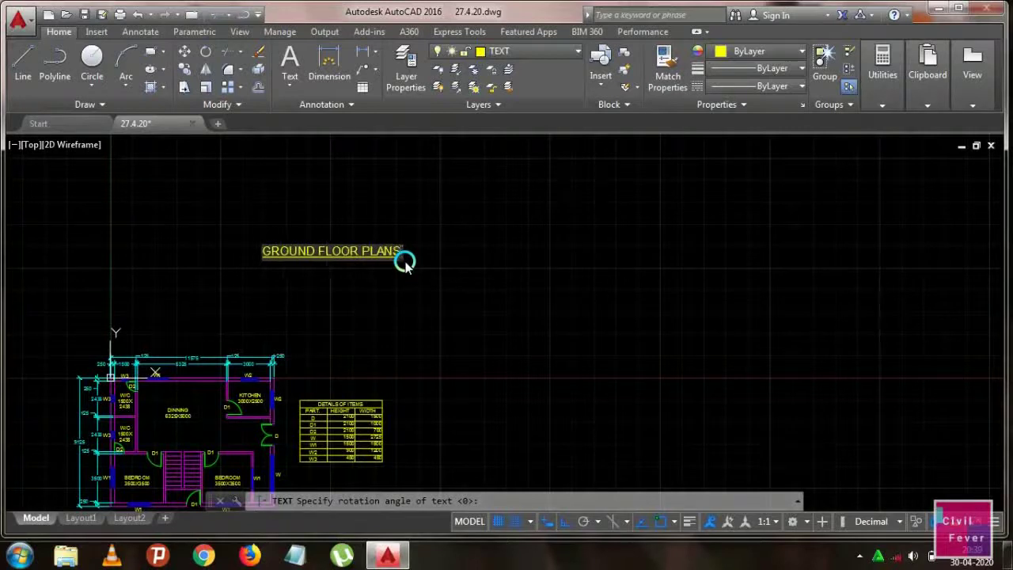
{"action": "type", "text": "CALE"}
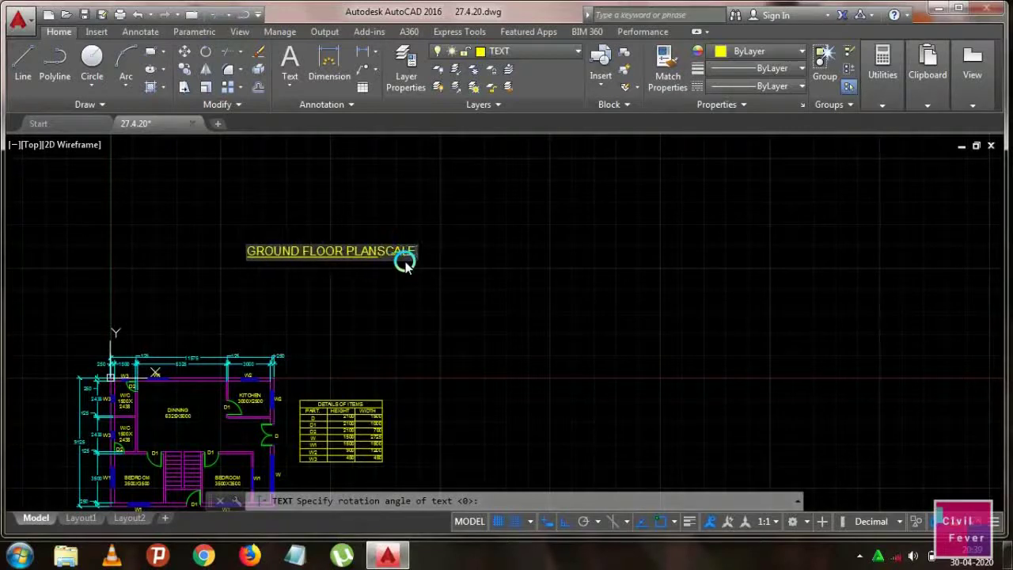
{"action": "key", "text": "BackSpace"}
{"action": "key", "text": "BackSpace"}
{"action": "key", "text": "BackSpace"}
{"action": "key", "text": "BackSpace"}
{"action": "key", "text": "BackSpace"}
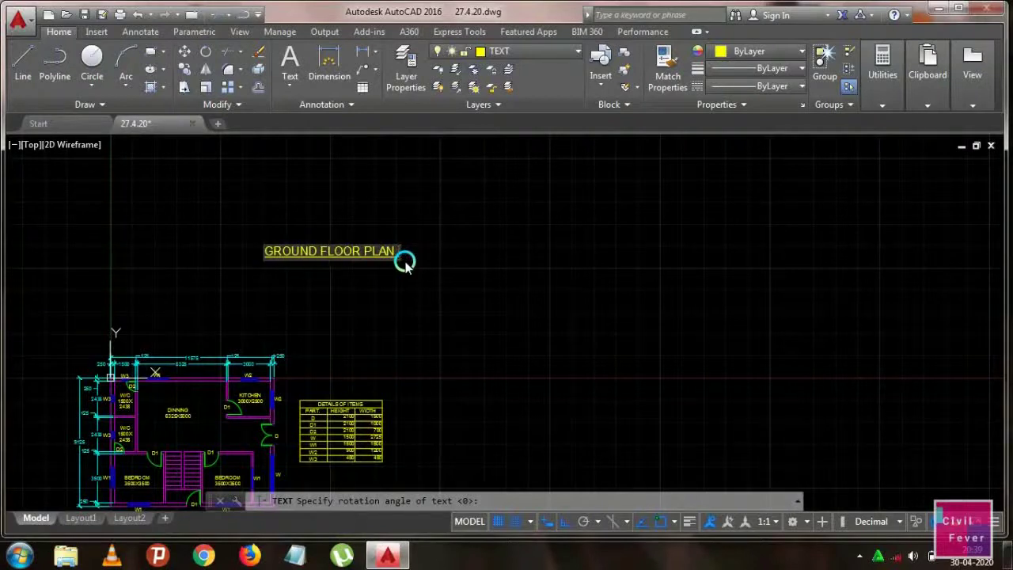
{"action": "type", "text": "(SCAL"}
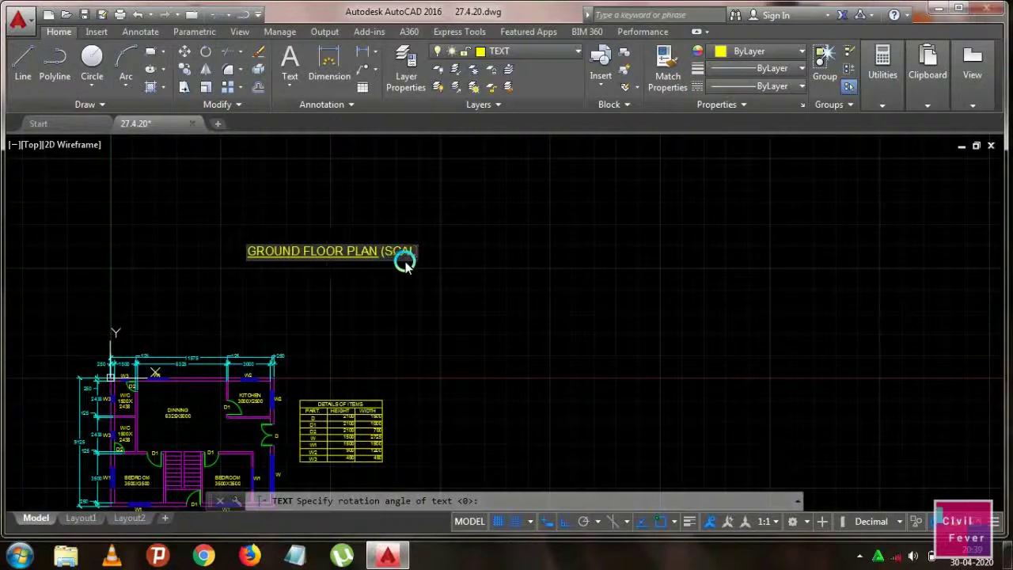
{"action": "type", "text": "E"}
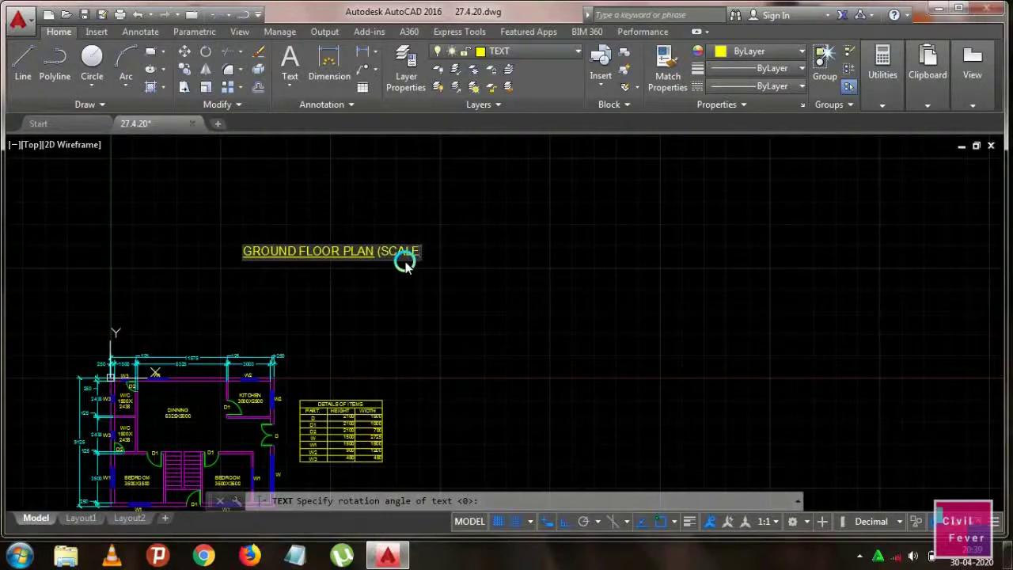
{"action": "type", "text": "-"}
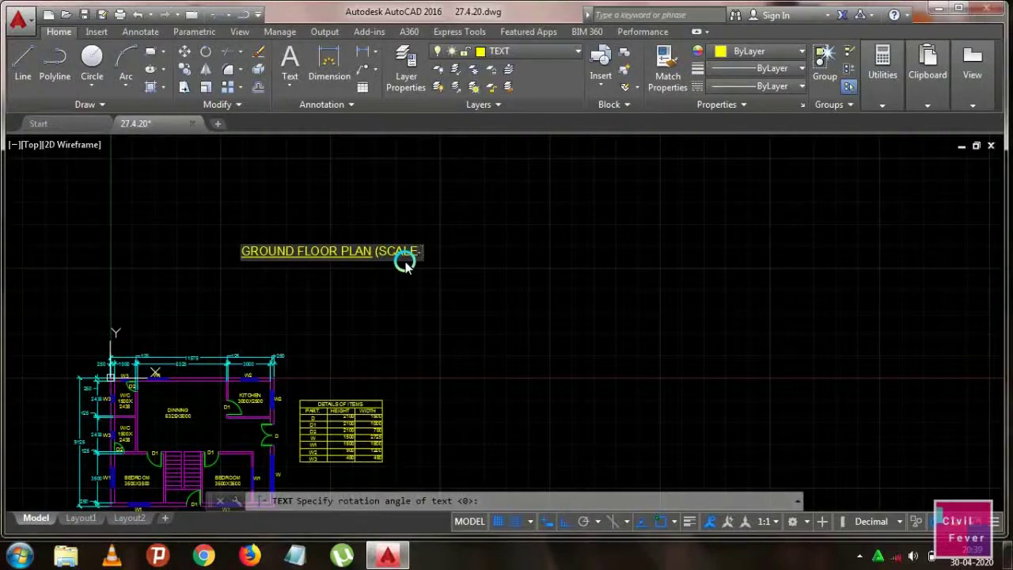
{"action": "type", "text": "1"}
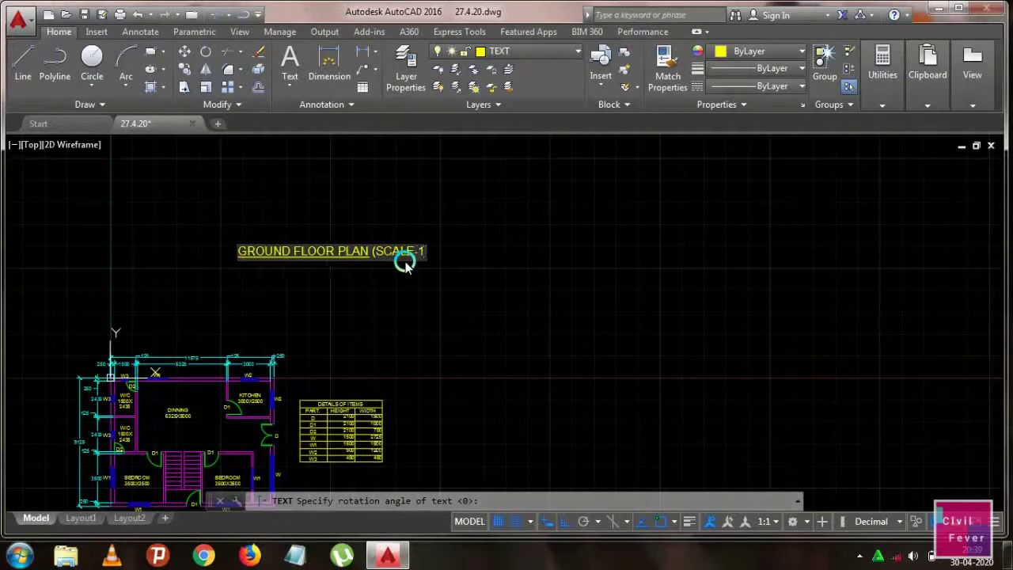
{"action": "type", "text": ":X"}
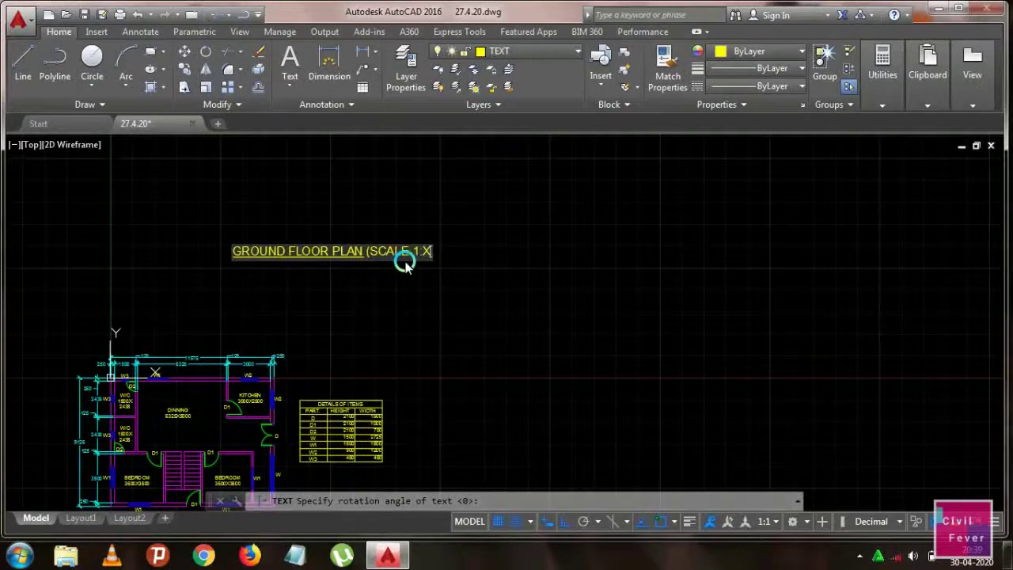
{"action": "type", "text": ")"}
{"action": "key", "text": "Return"}
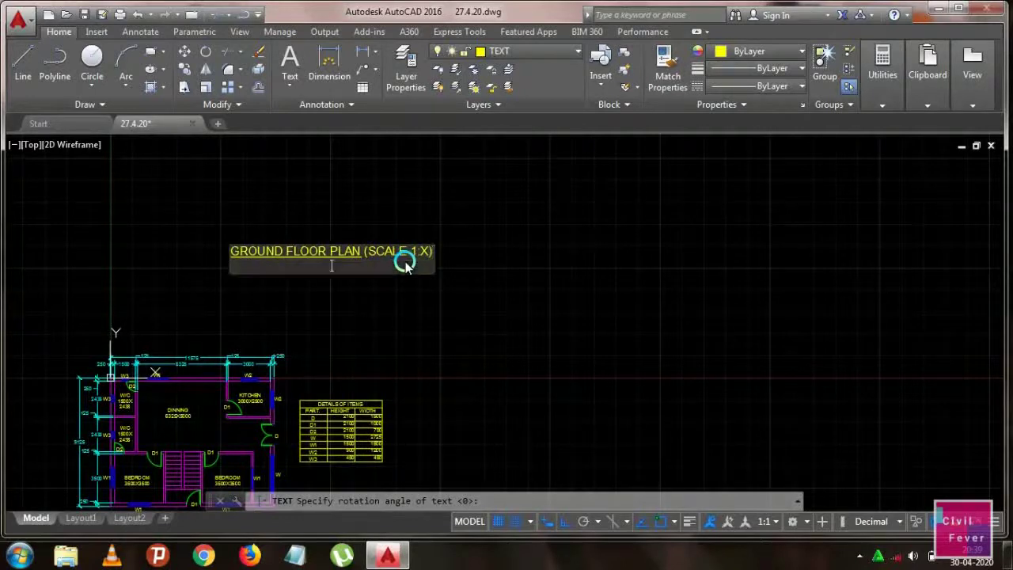
{"action": "key", "text": "Return"}
{"action": "scroll", "coordinate": [365, 261], "scroll_direction": "up", "scroll_amount": 4}
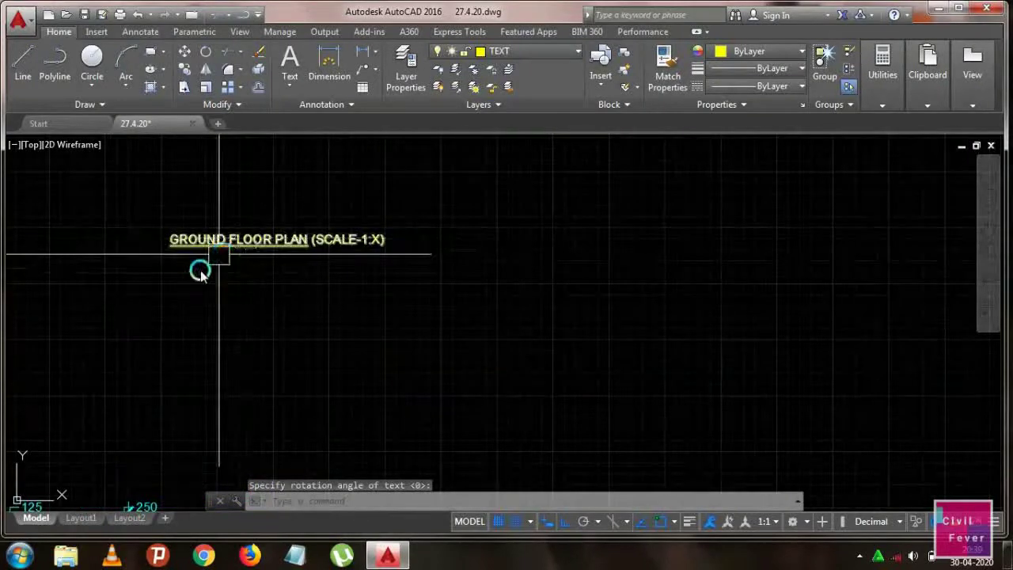
Step: Start a new TEXT entry with its middle point below the title and 0° rotation
{"action": "middle_click_drag", "start_coordinate": [200, 272], "coordinate": [230, 267]}
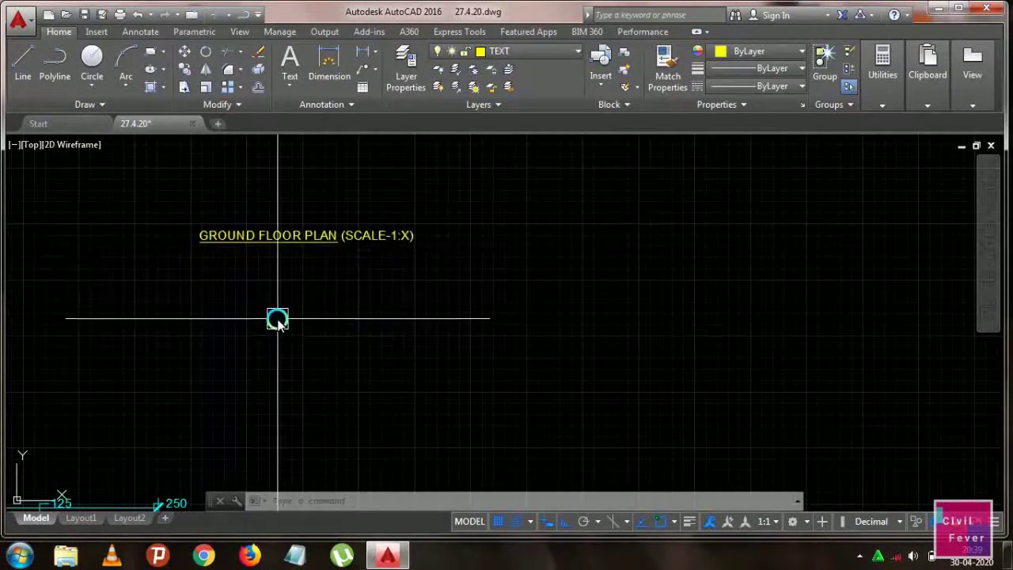
{"action": "middle_click_drag", "start_coordinate": [283, 336], "coordinate": [293, 336]}
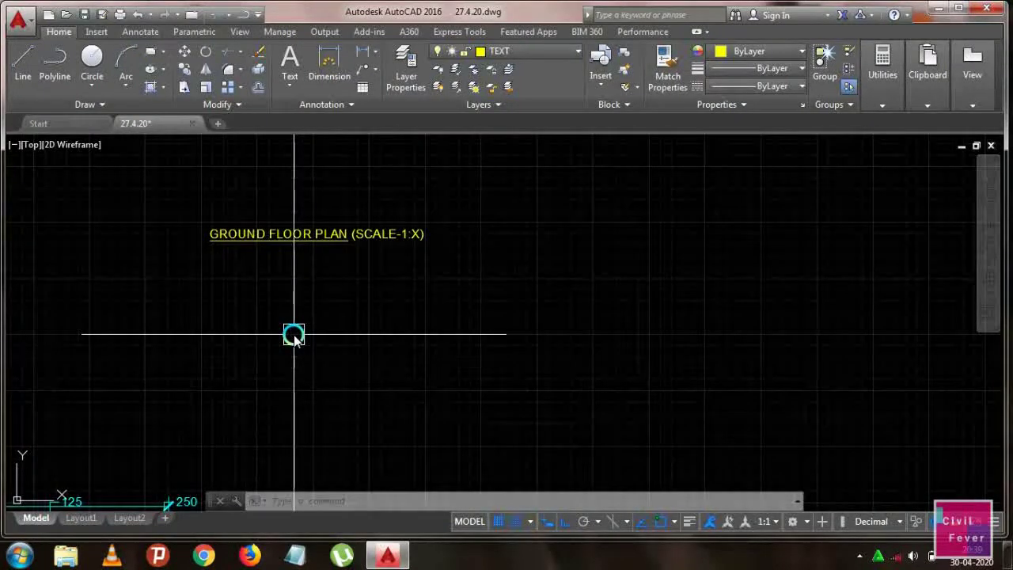
{"action": "type", "text": "text"}
{"action": "key", "text": "Return"}
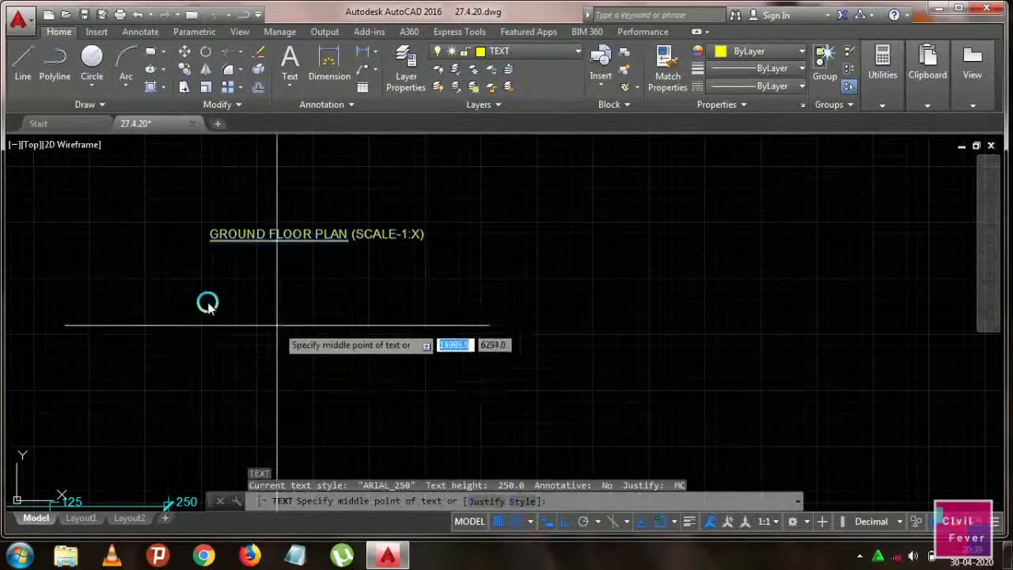
{"action": "left_click", "coordinate": [210, 283]}
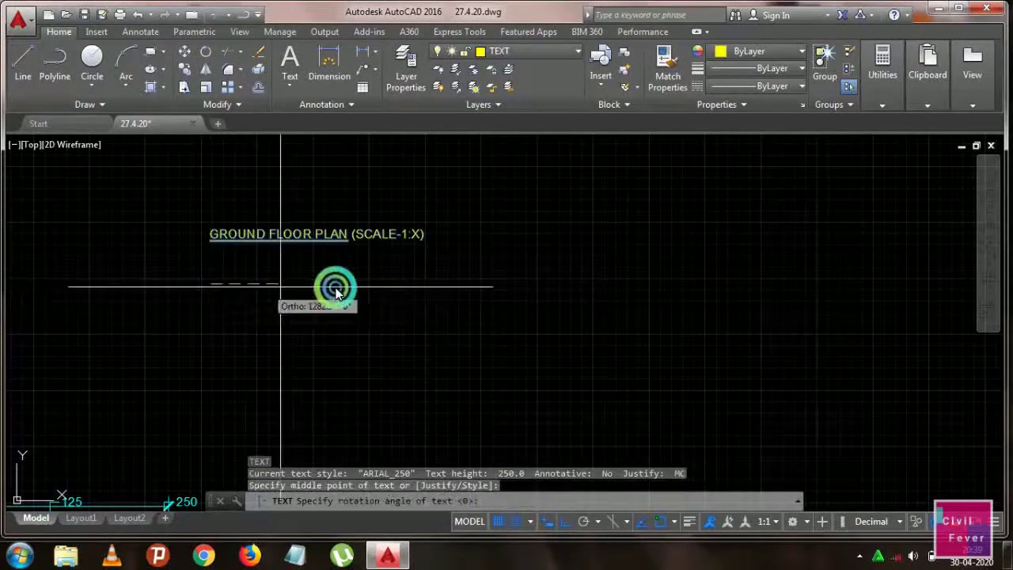
{"action": "left_click", "coordinate": [335, 291]}
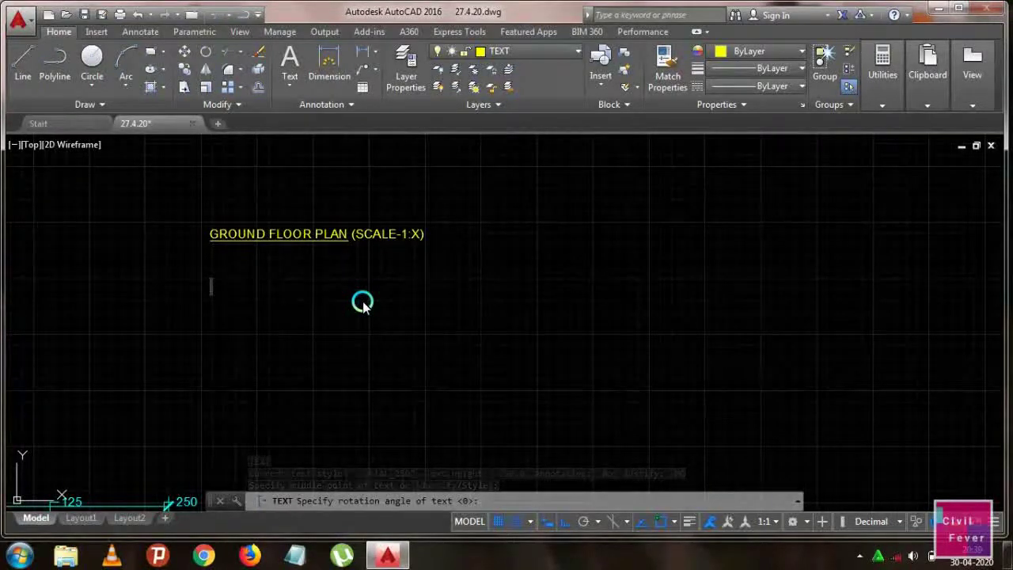
Step: Enter 'PLAN SCALE' with the word PLAN overlined and commit it
{"action": "type", "text": "%%"}
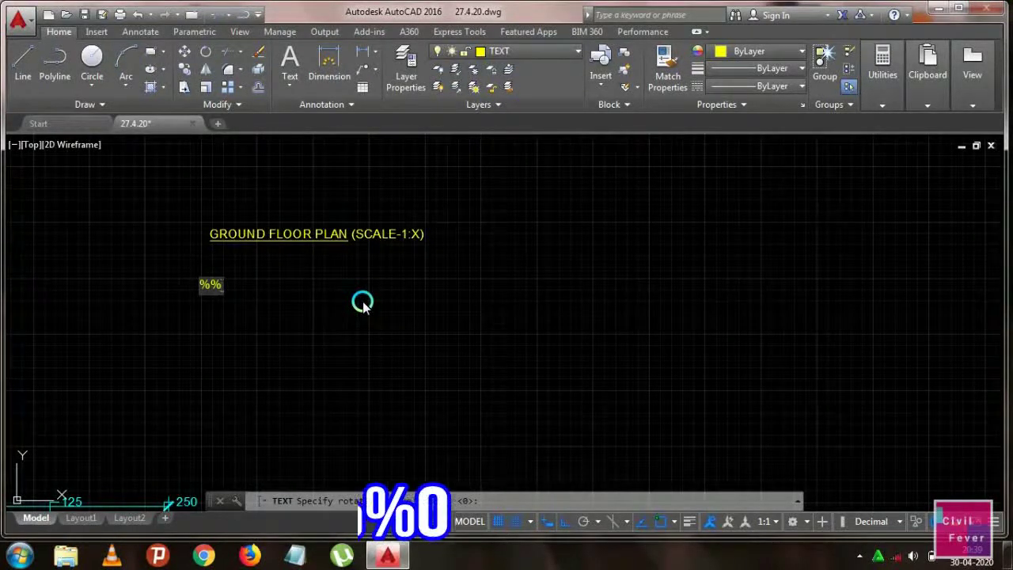
{"action": "type", "text": "o"}
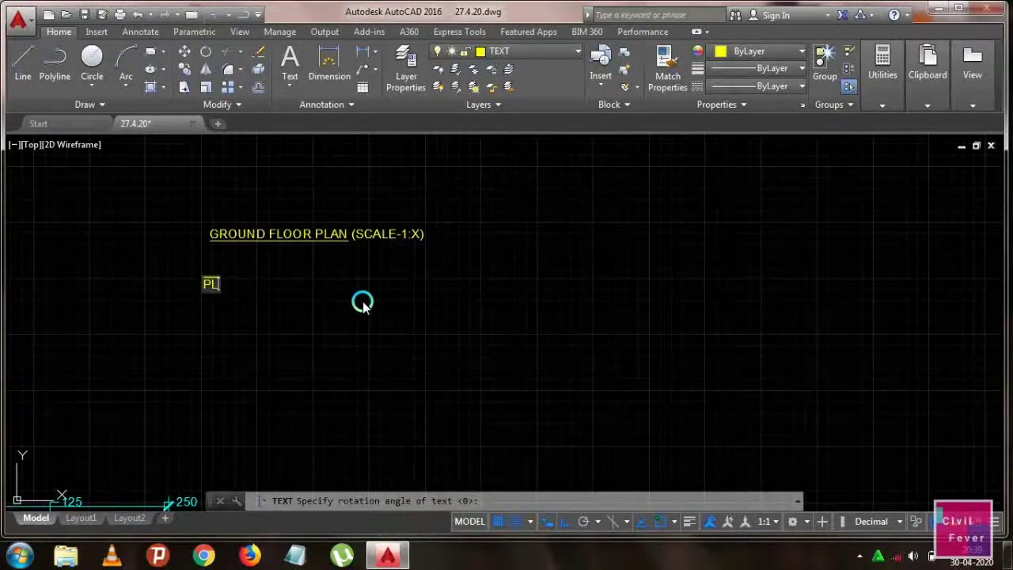
{"action": "type", "text": "AN"}
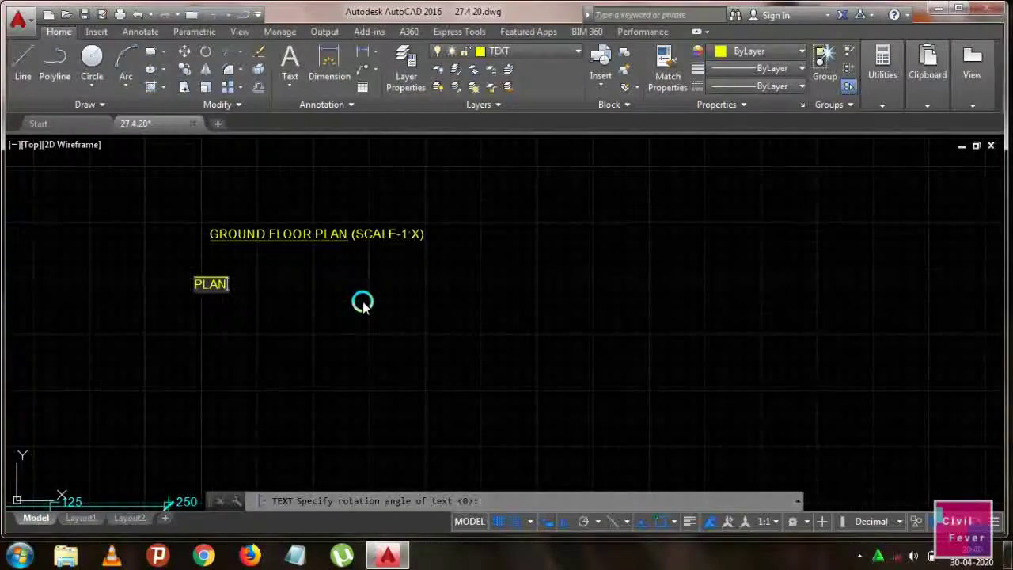
{"action": "type", "text": "%"}
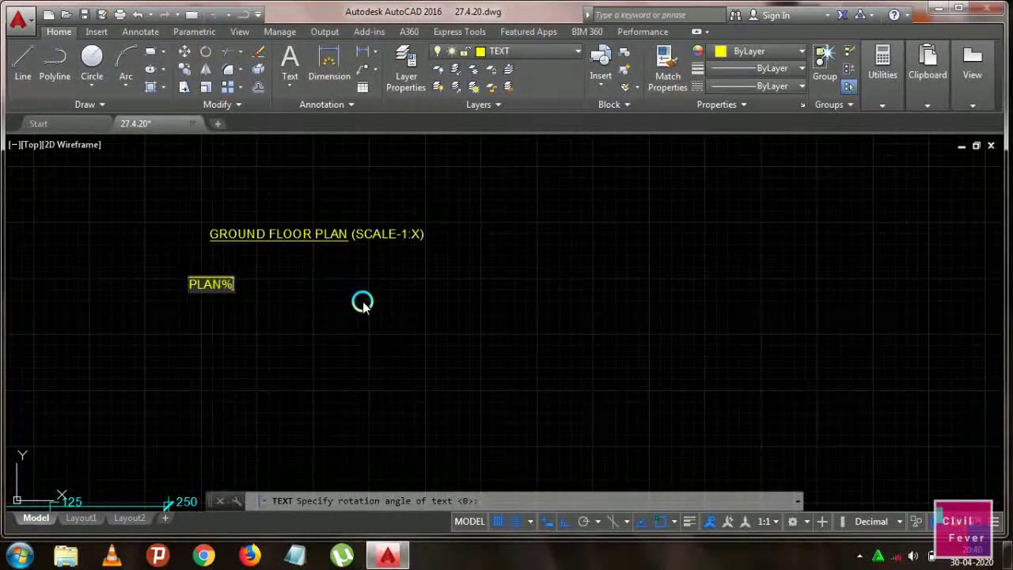
{"action": "type", "text": "%u"}
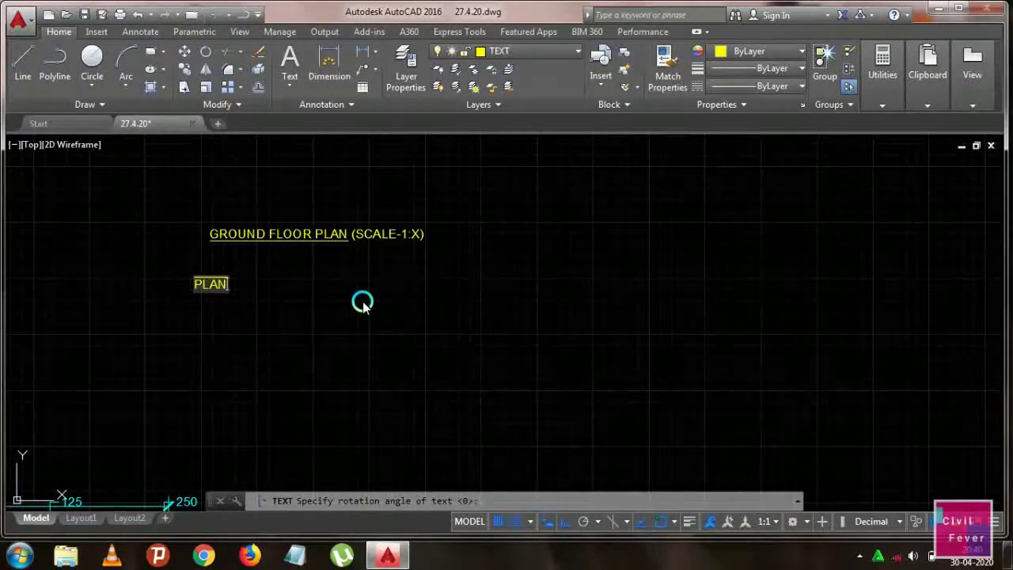
{"action": "type", "text": " SCALE"}
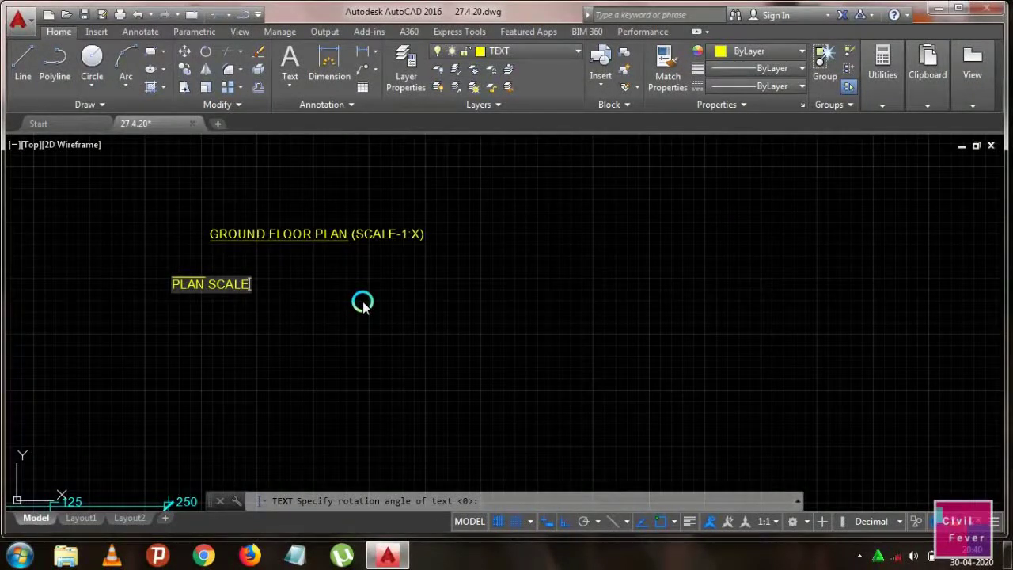
{"action": "key", "text": "Return"}
{"action": "key", "text": "Return"}
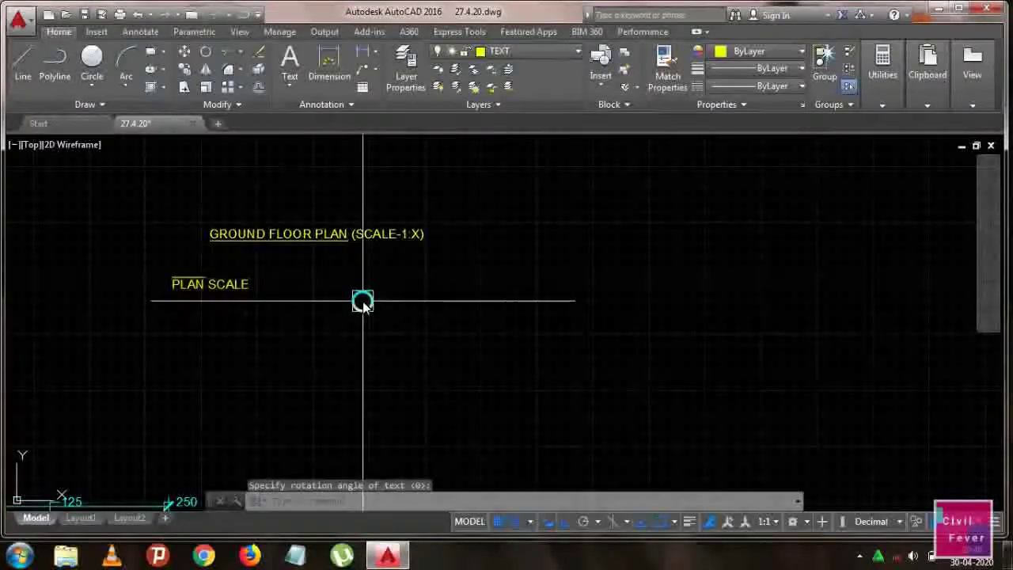
{"action": "scroll", "coordinate": [190, 292], "scroll_direction": "up", "scroll_amount": 2}
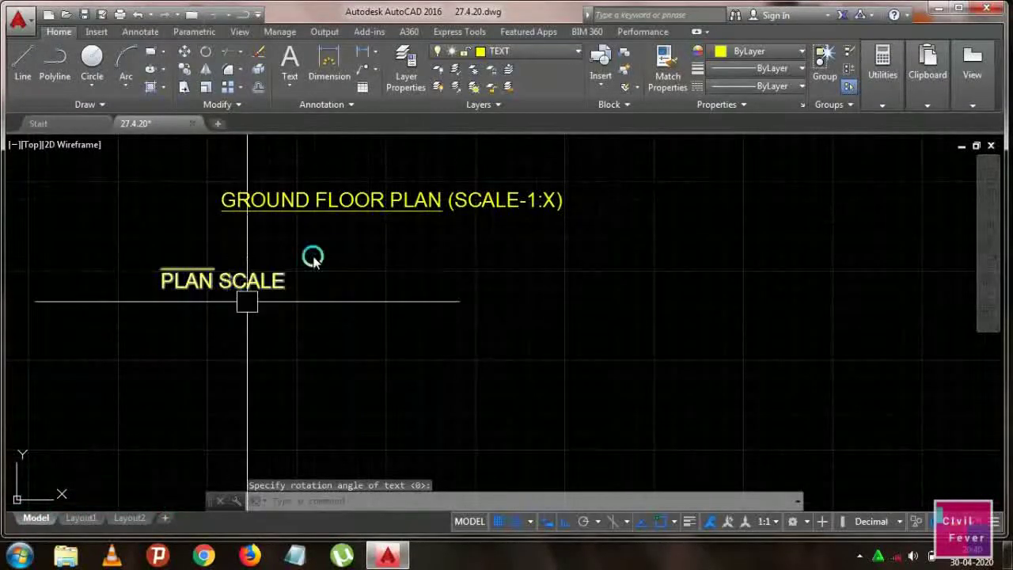
{"action": "scroll", "coordinate": [290, 268], "scroll_direction": "down", "scroll_amount": 2}
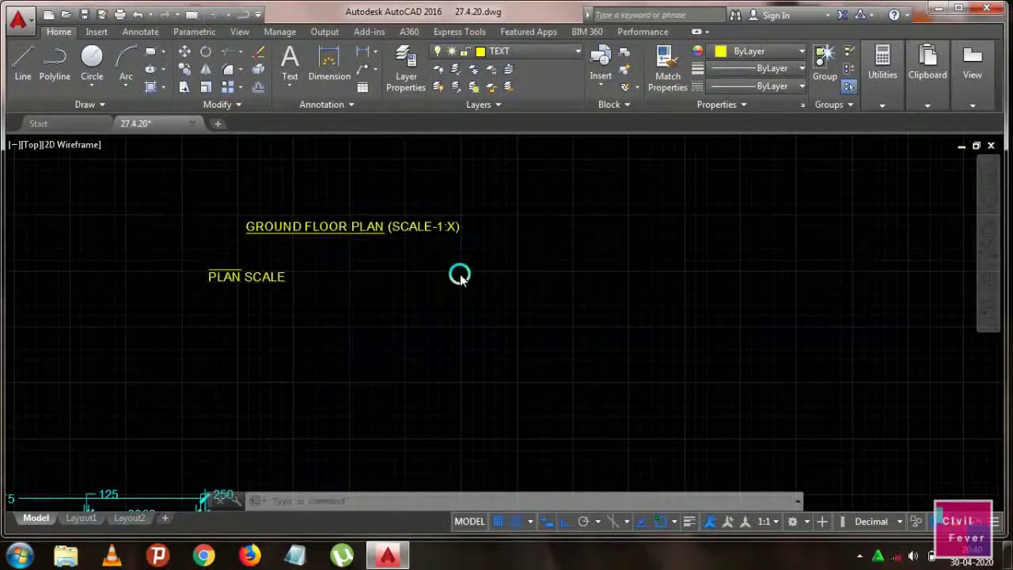
{"action": "scroll", "coordinate": [446, 273], "scroll_direction": "down", "scroll_amount": 2}
{"action": "middle_click_drag", "start_coordinate": [446, 273], "coordinate": [408, 228]}
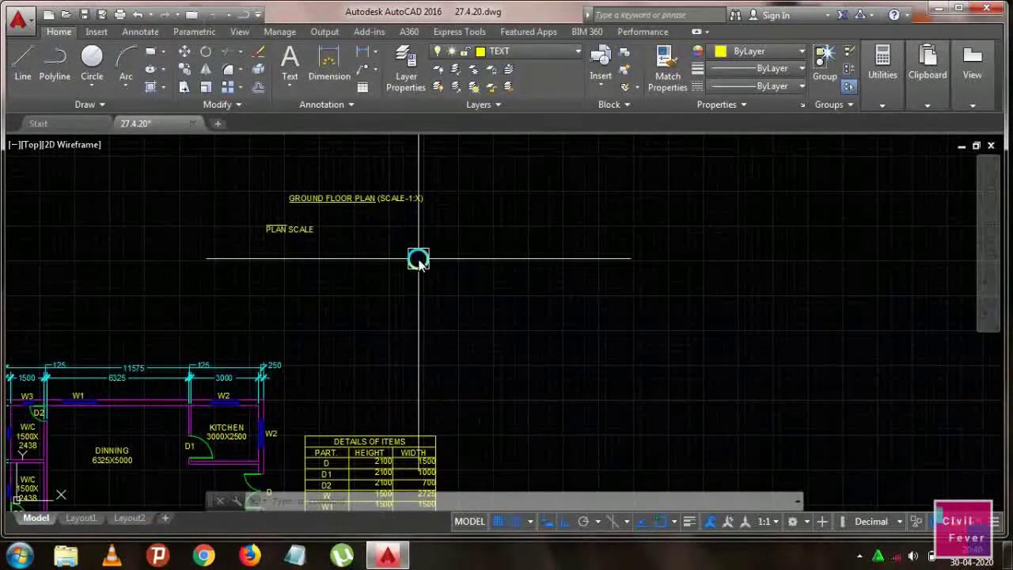
Step: Place a %%C diameter symbol Ø text below and right of the PLAN SCALE label
{"action": "type", "text": "DT"}
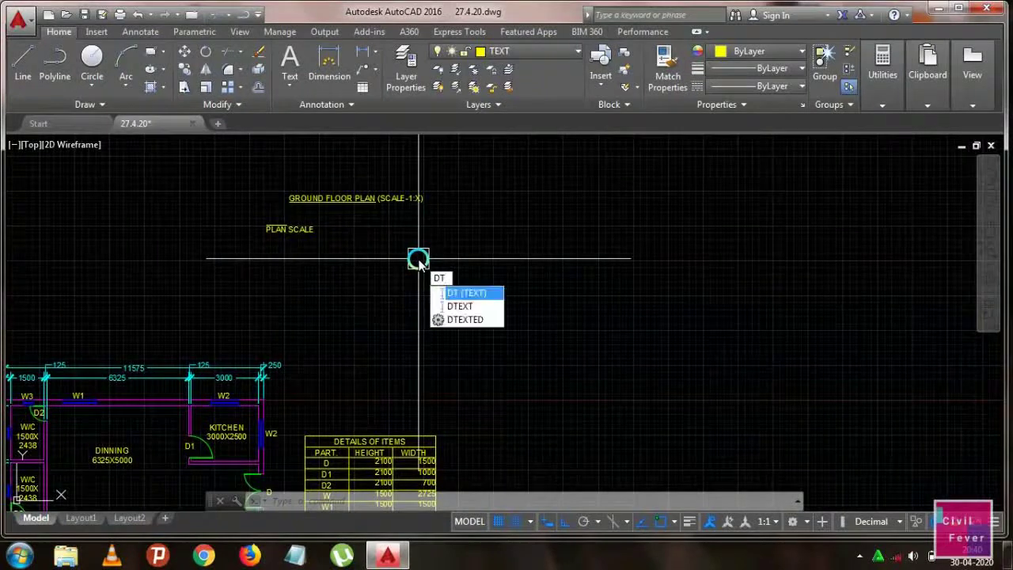
{"action": "key", "text": "Escape"}
{"action": "left_click", "coordinate": [418, 259]}
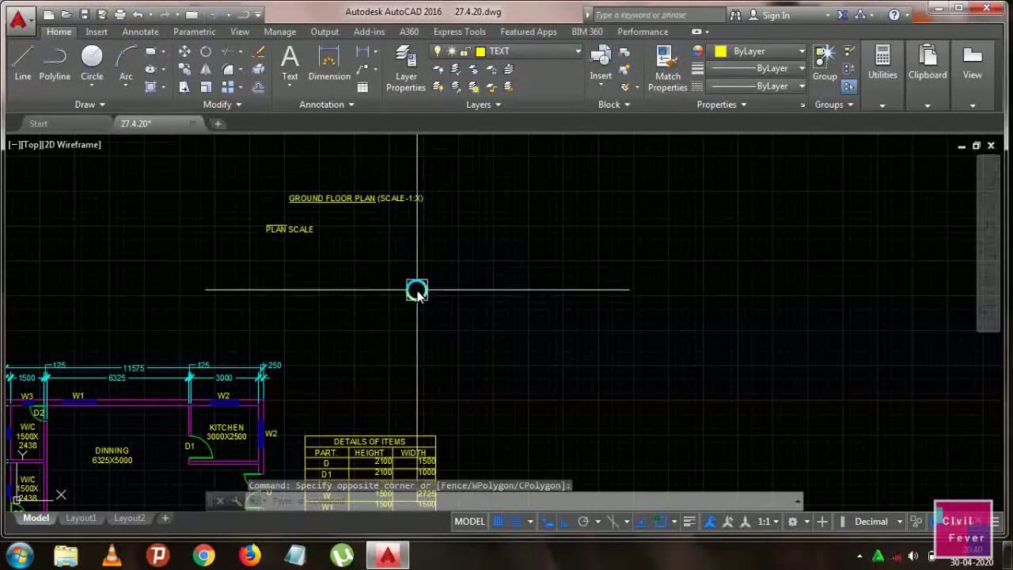
{"action": "left_click", "coordinate": [416, 290]}
{"action": "key", "text": "Return"}
{"action": "left_click", "coordinate": [398, 250]}
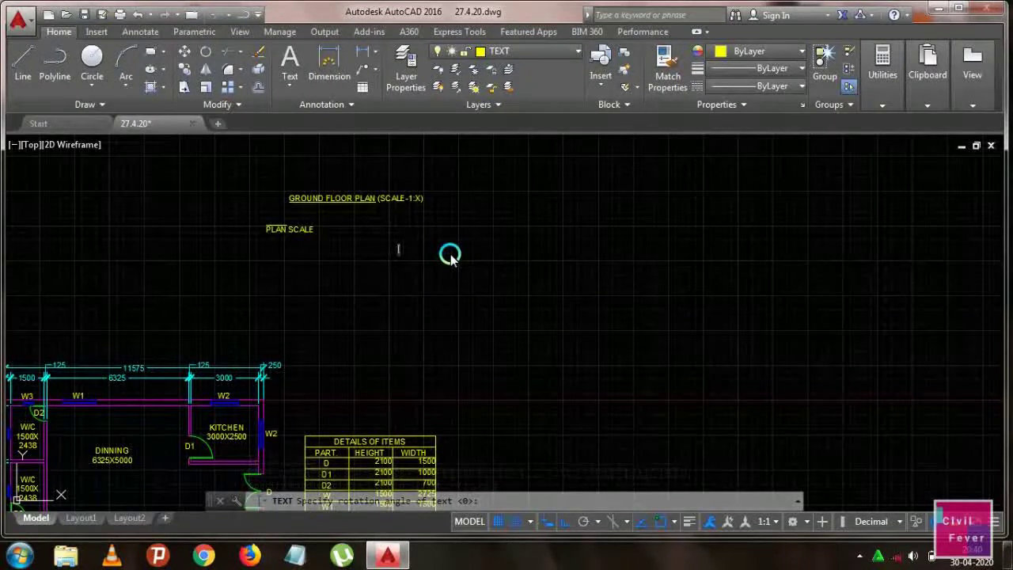
{"action": "type", "text": "%"}
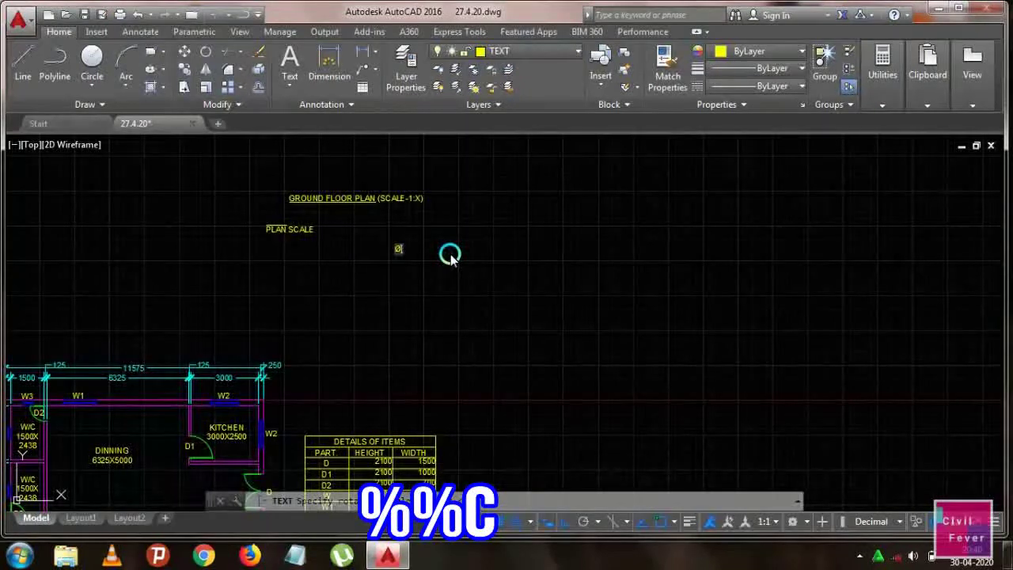
{"action": "key", "text": "Return"}
{"action": "key", "text": "Return"}
{"action": "scroll", "coordinate": [500, 258], "scroll_direction": "up", "scroll_amount": 4}
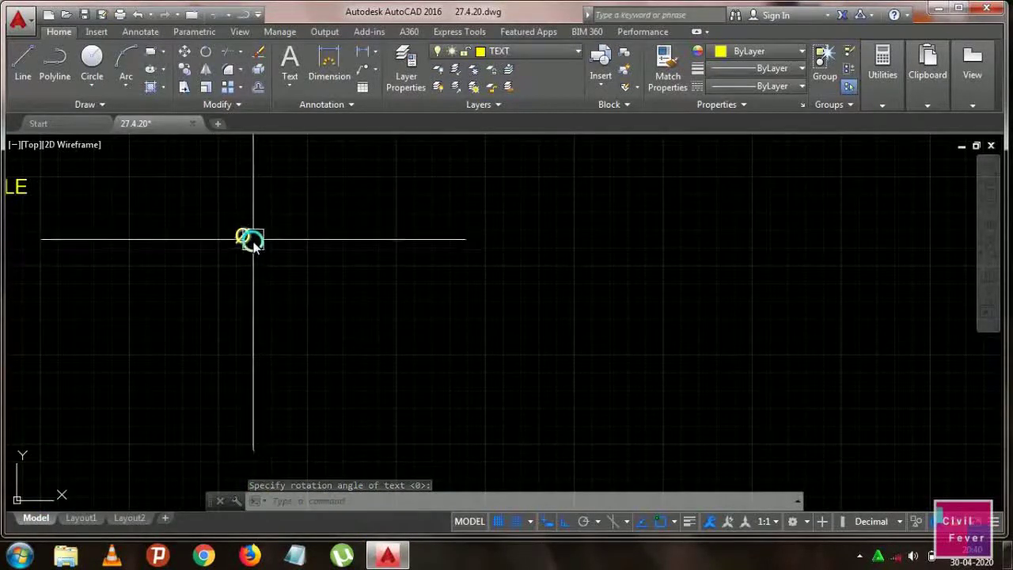
{"action": "scroll", "coordinate": [248, 255], "scroll_direction": "down", "scroll_amount": 2}
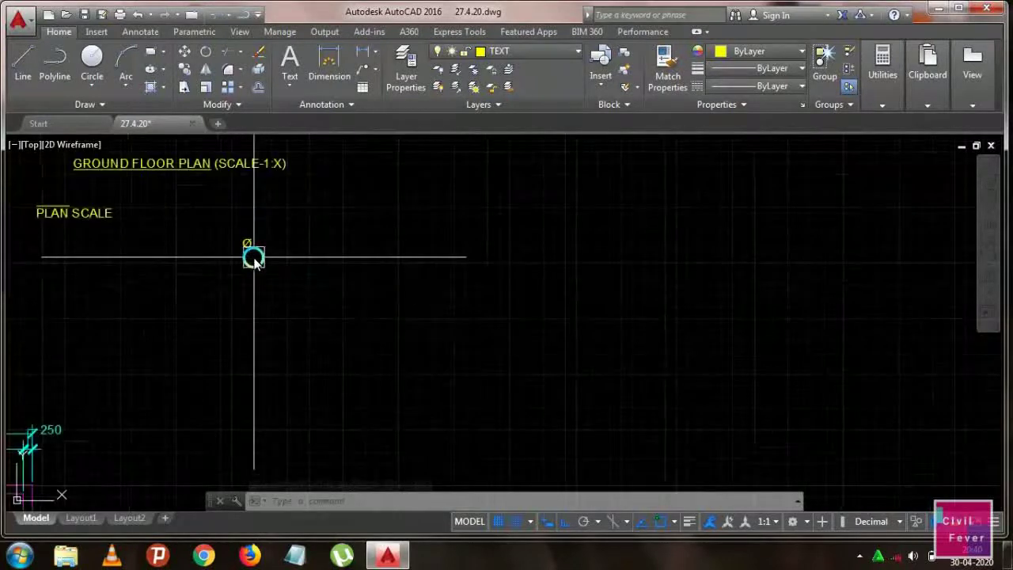
{"action": "middle_click_drag", "start_coordinate": [250, 255], "coordinate": [265, 252]}
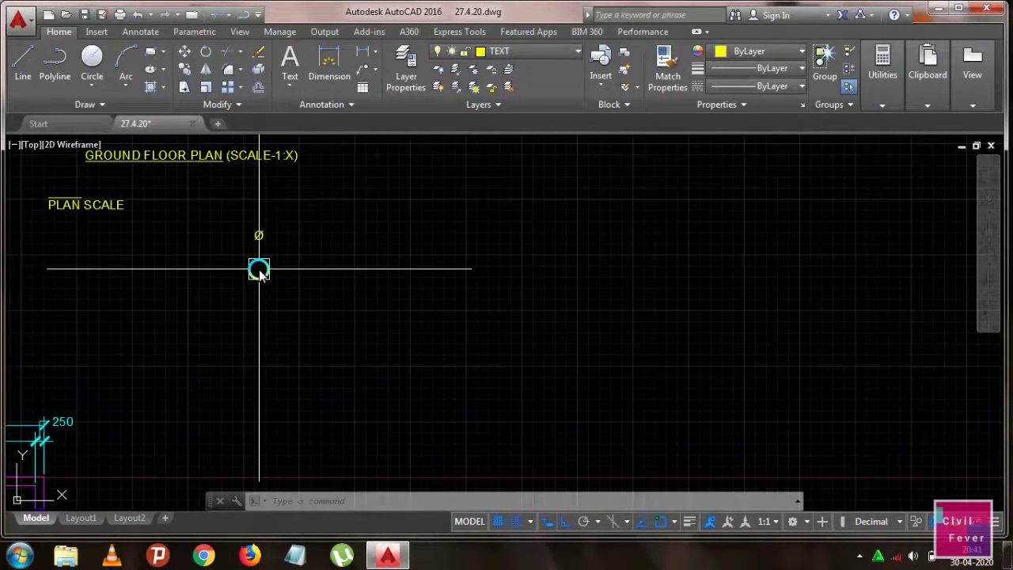
Step: Place a '90%%D' text showing 90° with a degree sign just below the Ø symbol
{"action": "type", "text": "text"}
{"action": "key", "text": "Return"}
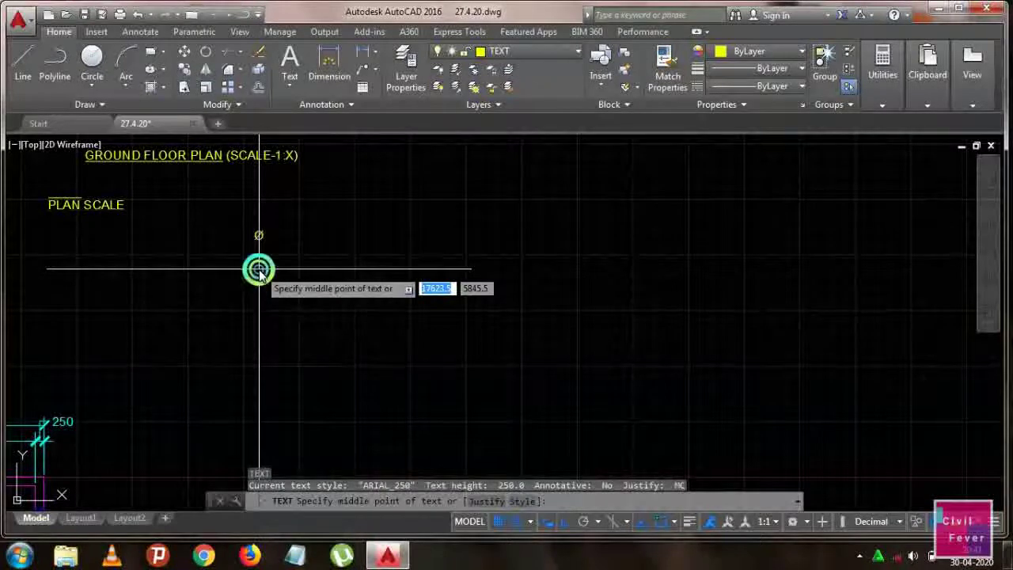
{"action": "left_click", "coordinate": [259, 270]}
{"action": "type", "text": "90"}
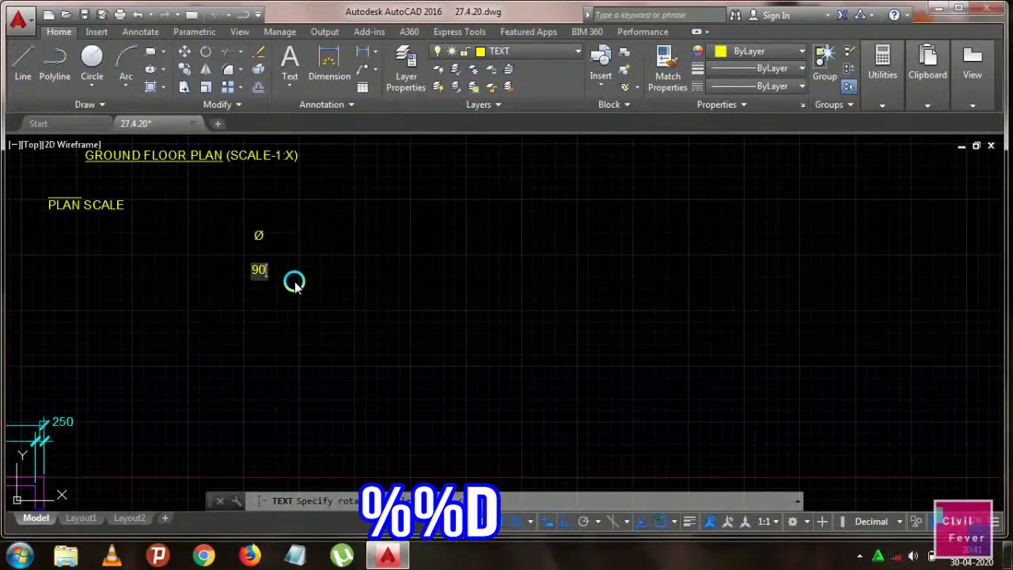
{"action": "type", "text": "%%"}
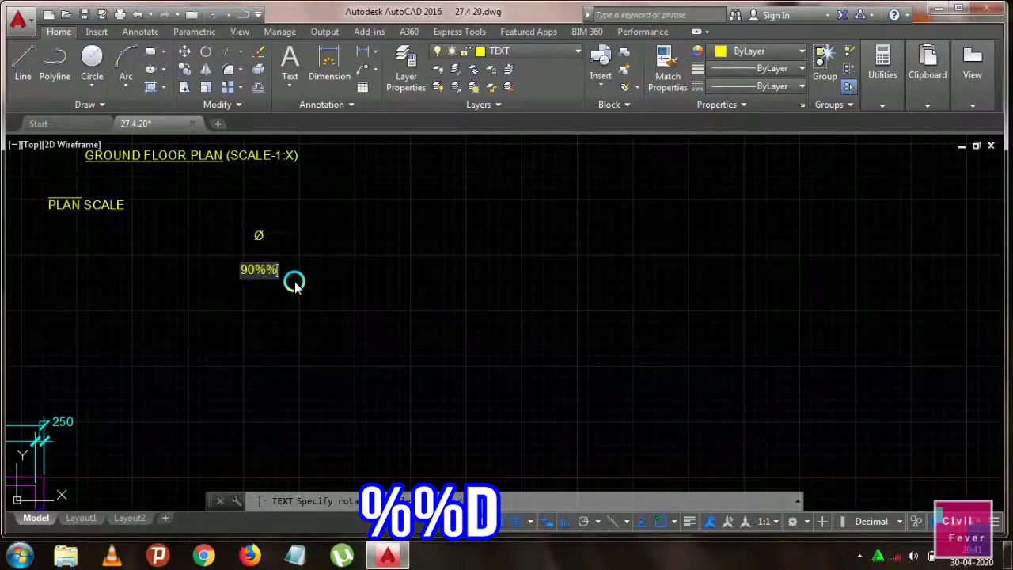
{"action": "type", "text": "D"}
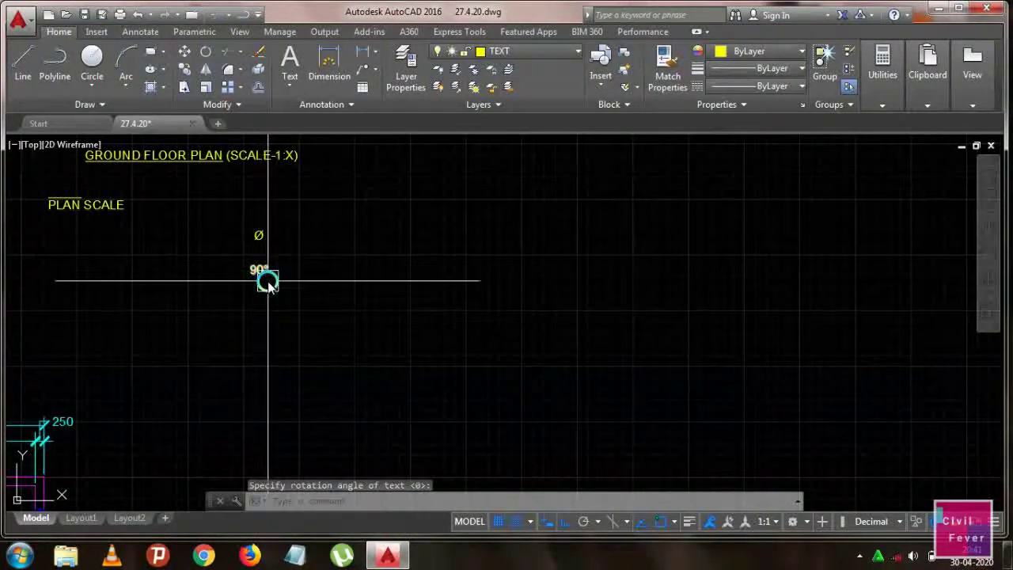
{"action": "mouse_move", "coordinate": [259, 269]}
{"action": "scroll", "coordinate": [264, 284], "scroll_direction": "down", "scroll_amount": 2}
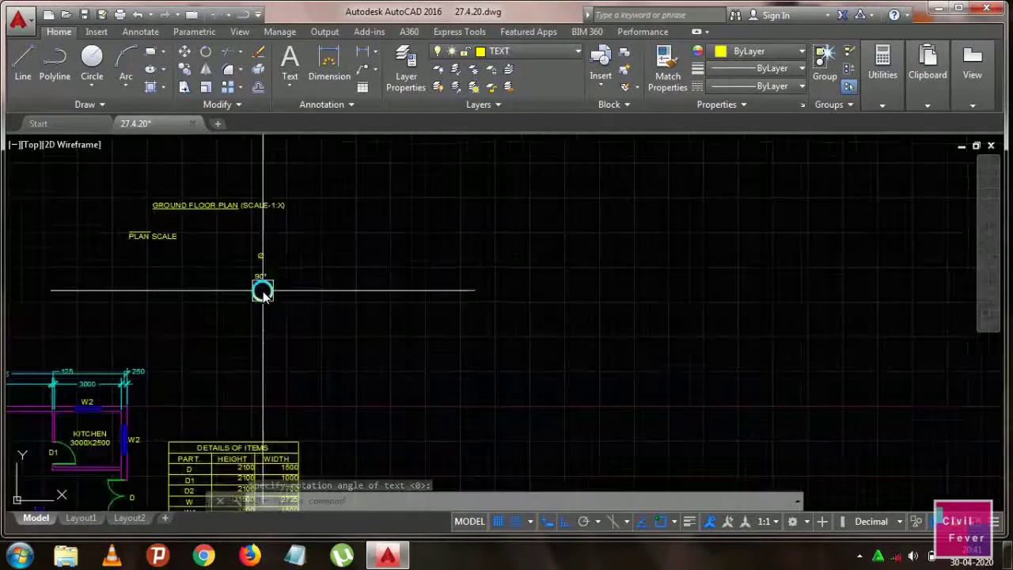
{"action": "scroll", "coordinate": [273, 277], "scroll_direction": "down", "scroll_amount": 1}
{"action": "scroll", "coordinate": [281, 267], "scroll_direction": "up", "scroll_amount": 2}
{"action": "scroll", "coordinate": [277, 273], "scroll_direction": "up", "scroll_amount": 1}
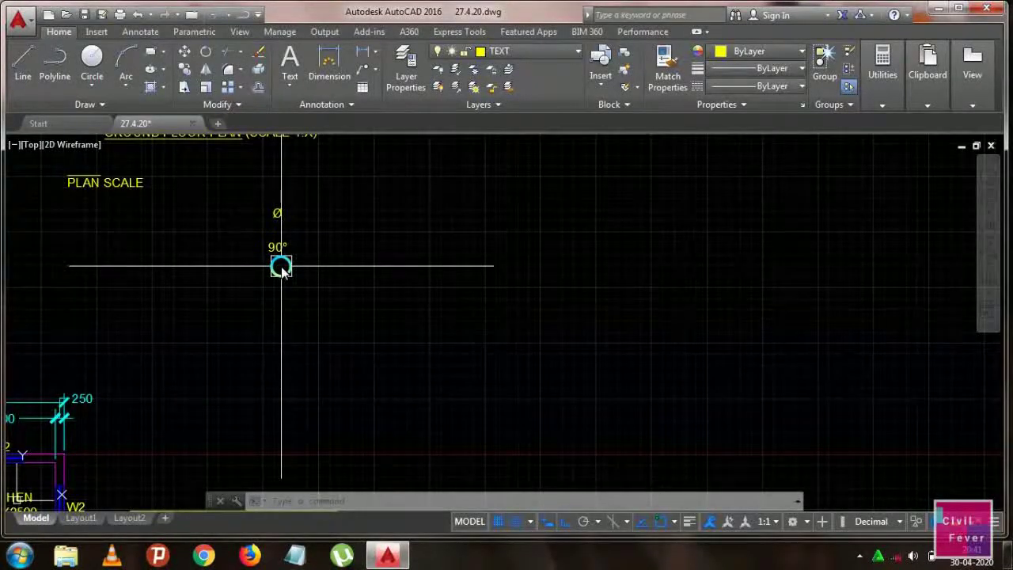
Step: Place a plus-minus '±1' text below the 90° label and review the three symbol labels
{"action": "type", "text": "text"}
{"action": "key", "text": "Return"}
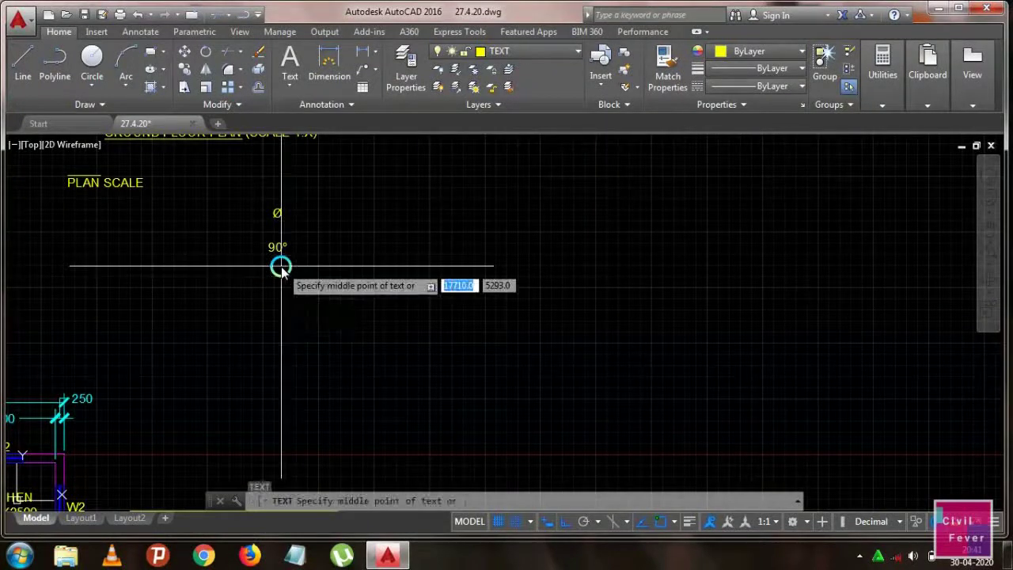
{"action": "left_click", "coordinate": [272, 272]}
{"action": "type", "text": "%%"}
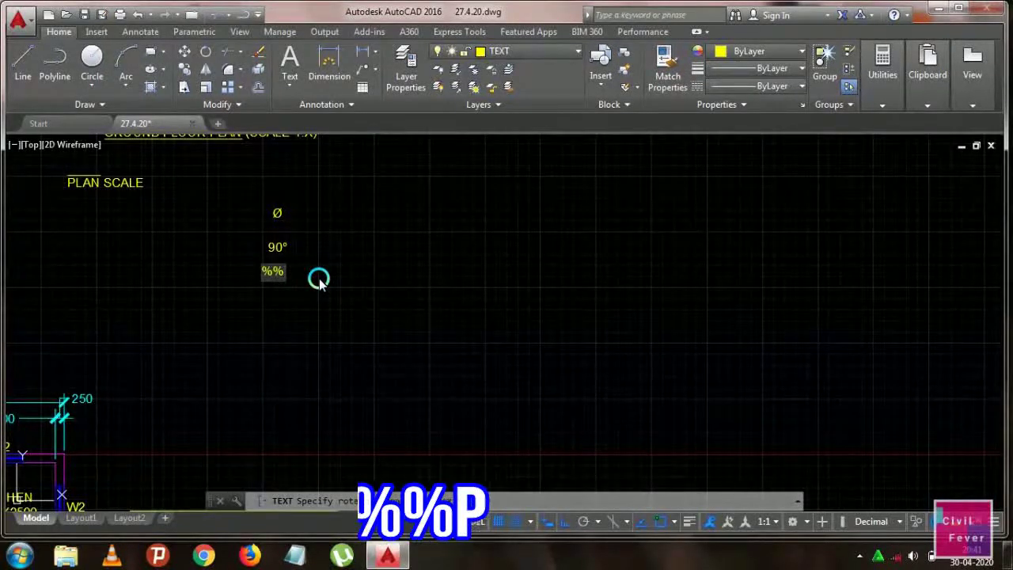
{"action": "type", "text": "p"}
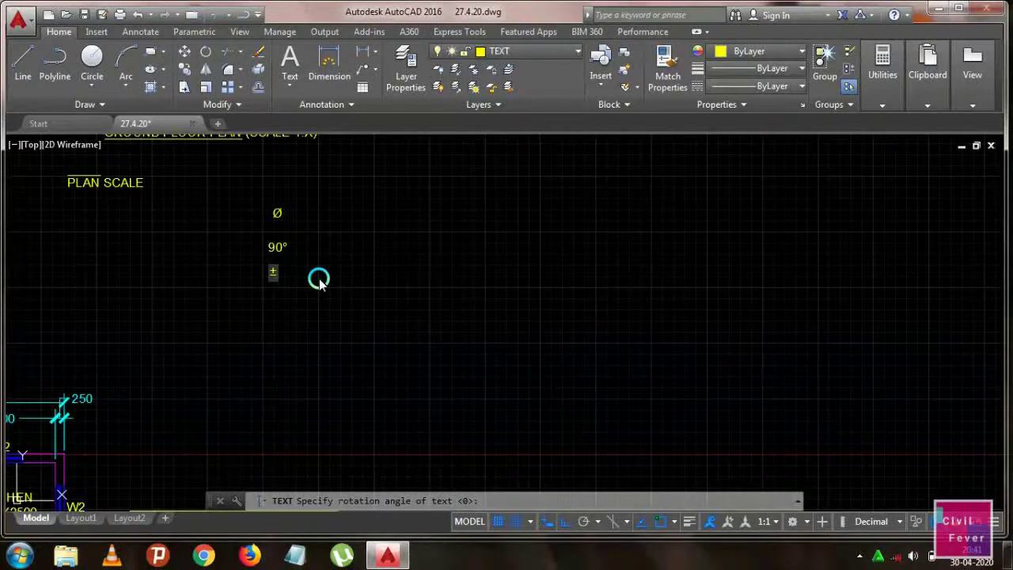
{"action": "key", "text": "Return"}
{"action": "key", "text": "Return"}
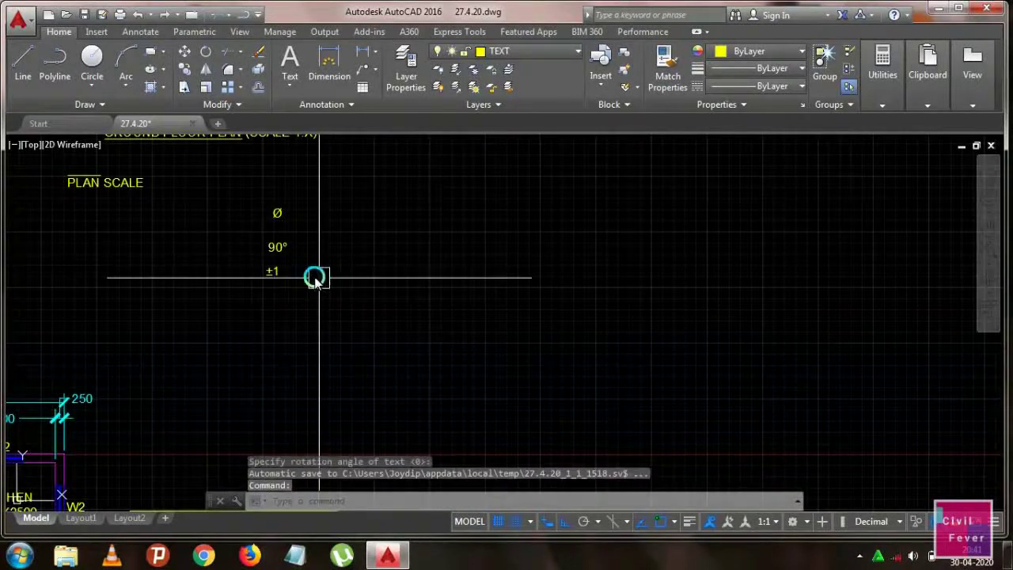
{"action": "scroll", "coordinate": [302, 272], "scroll_direction": "up", "scroll_amount": 2}
{"action": "scroll", "coordinate": [302, 271], "scroll_direction": "up", "scroll_amount": 2}
{"action": "scroll", "coordinate": [293, 253], "scroll_direction": "up", "scroll_amount": 1}
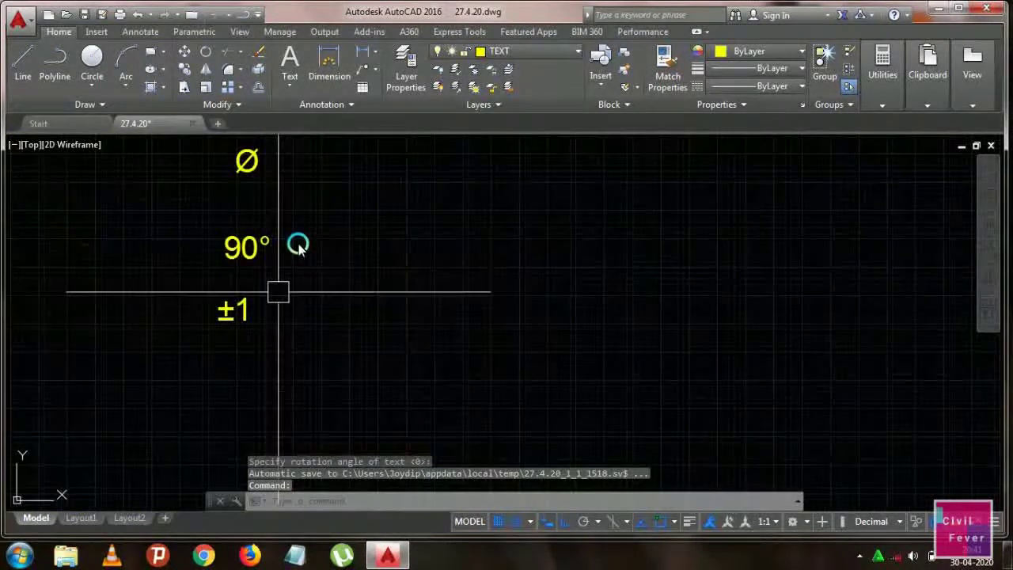
{"action": "scroll", "coordinate": [269, 226], "scroll_direction": "down", "scroll_amount": 2}
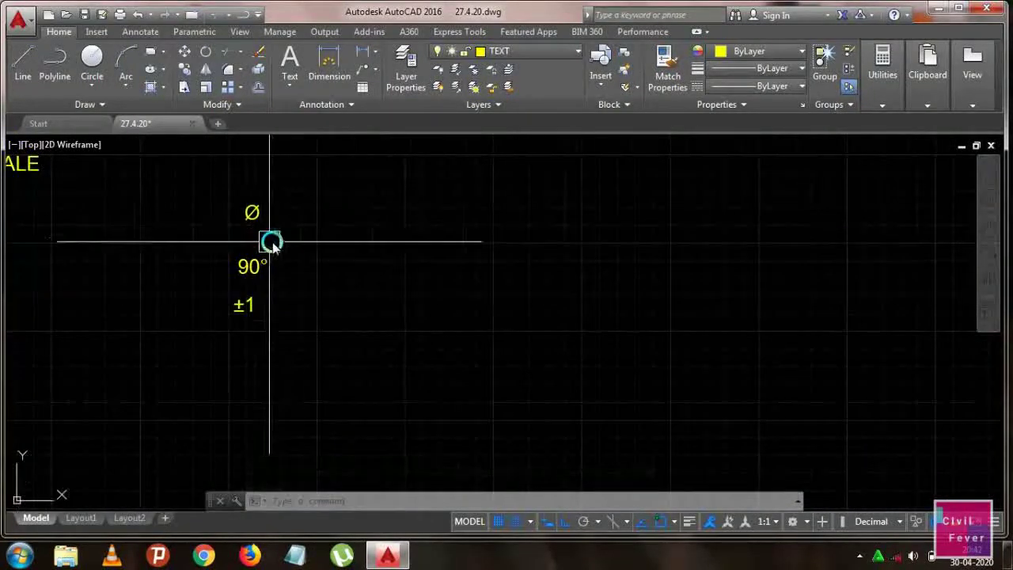
{"action": "scroll", "coordinate": [261, 237], "scroll_direction": "down", "scroll_amount": 1}
{"action": "middle_click_drag", "start_coordinate": [251, 244], "coordinate": [208, 295]}
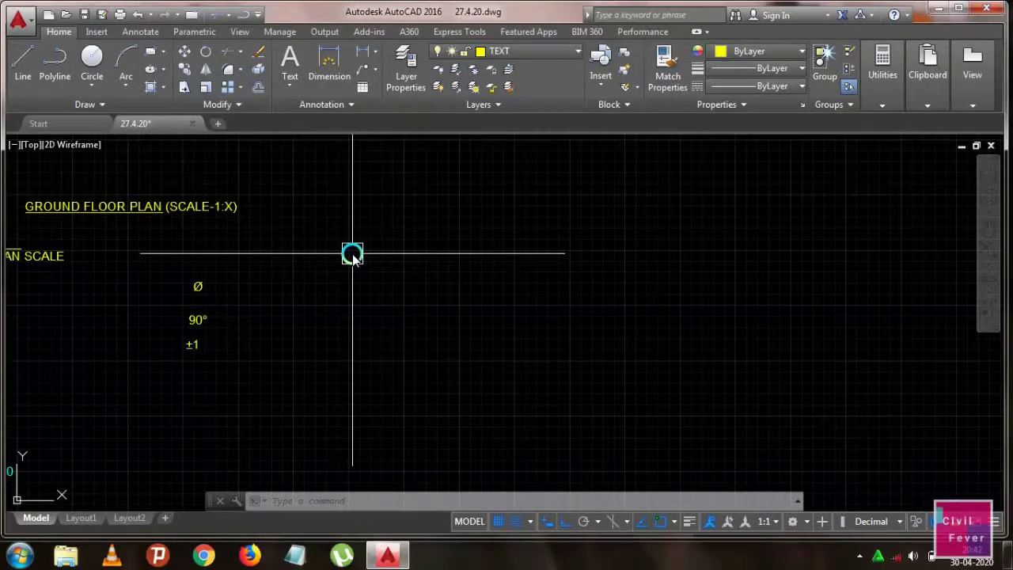
Step: Place a \U+2104 text right of the Ø label, which renders only as an empty box
{"action": "type", "text": "DT"}
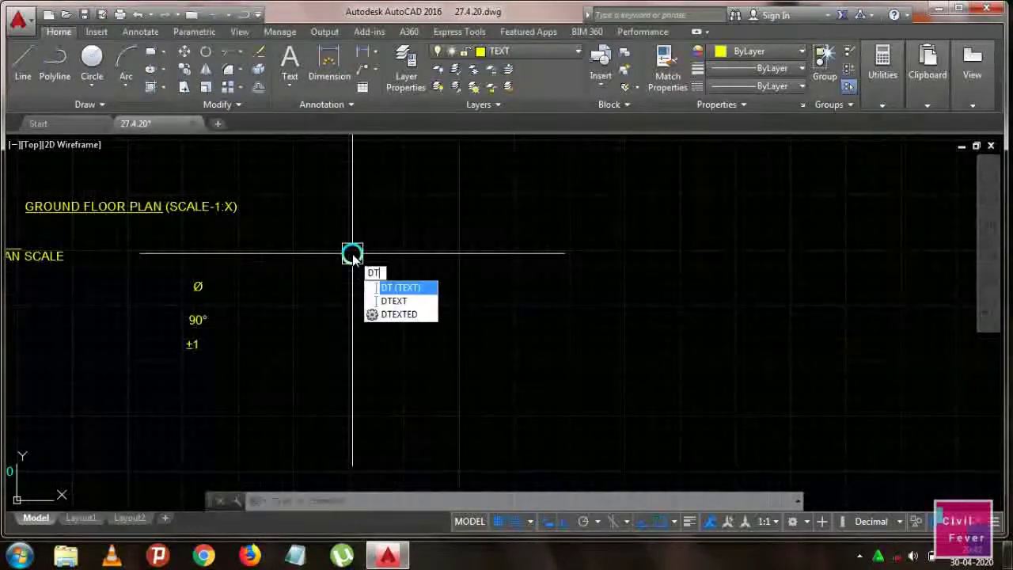
{"action": "key", "text": "Return"}
{"action": "left_click", "coordinate": [352, 253]}
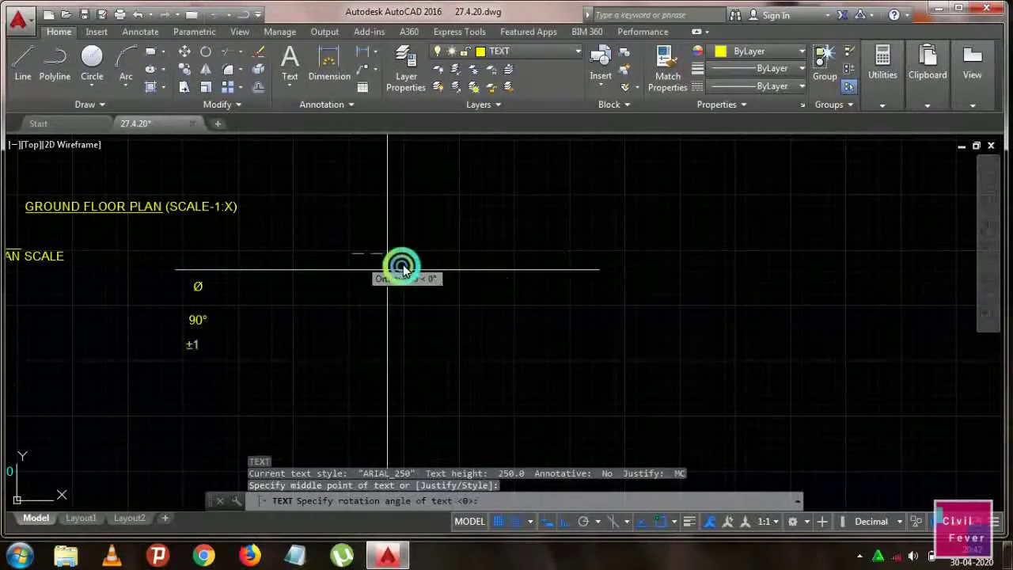
{"action": "left_click", "coordinate": [407, 264]}
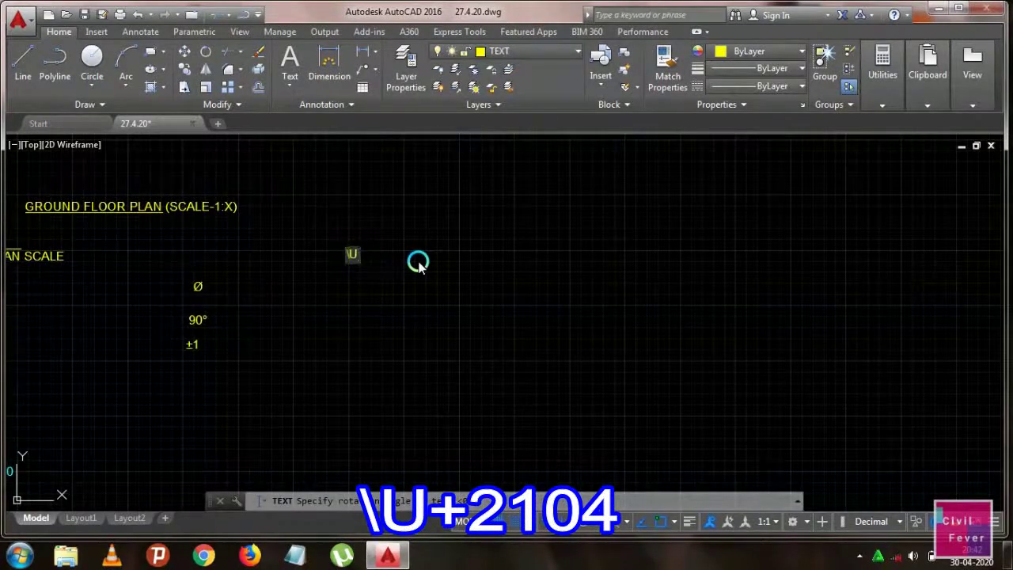
{"action": "type", "text": "+"}
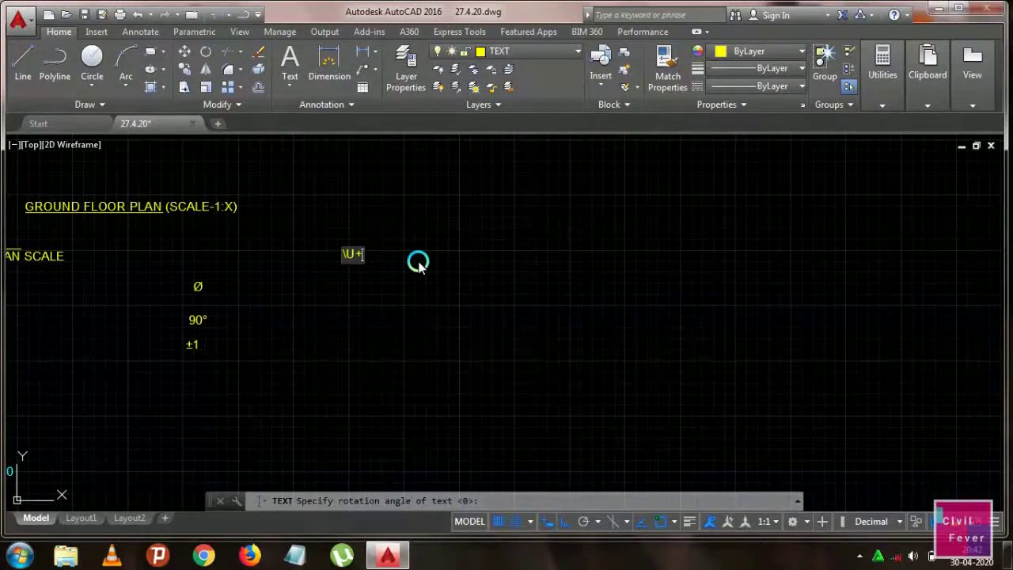
{"action": "type", "text": "2104"}
{"action": "scroll", "coordinate": [419, 263], "scroll_direction": "up", "scroll_amount": 2}
{"action": "scroll", "coordinate": [421, 262], "scroll_direction": "up", "scroll_amount": 2}
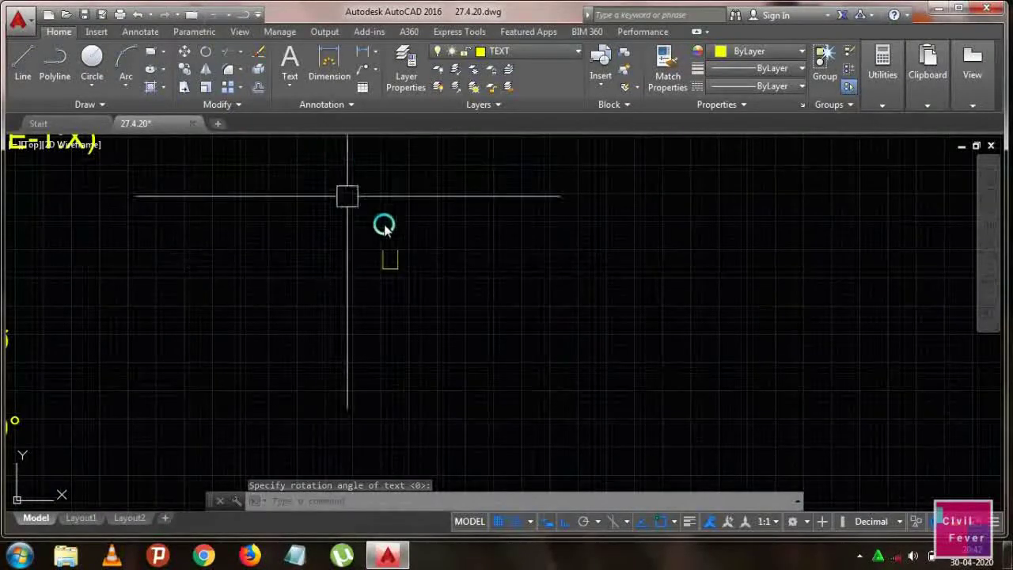
{"action": "scroll", "coordinate": [386, 267], "scroll_direction": "up", "scroll_amount": 2}
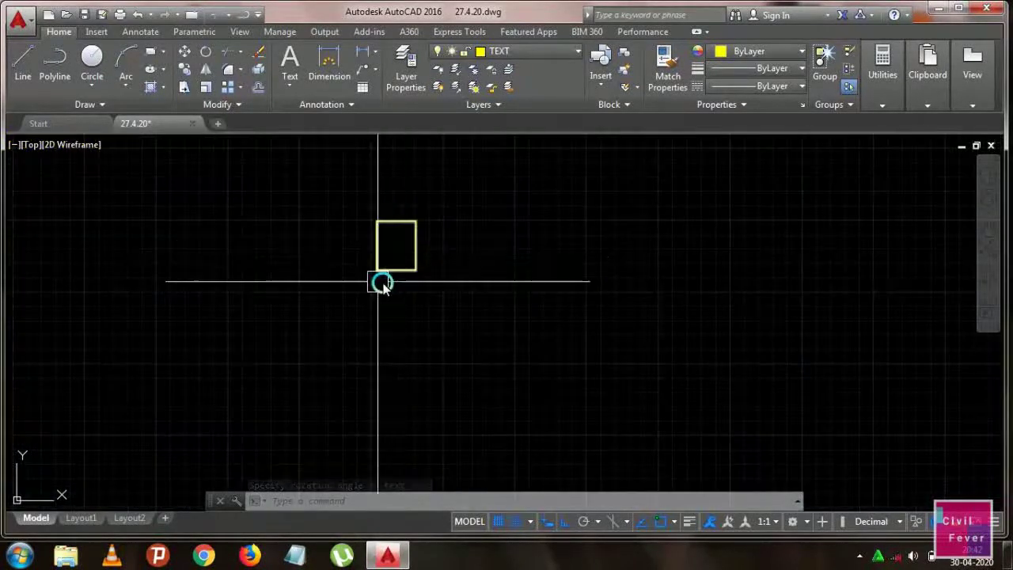
{"action": "mouse_move", "coordinate": [395, 246]}
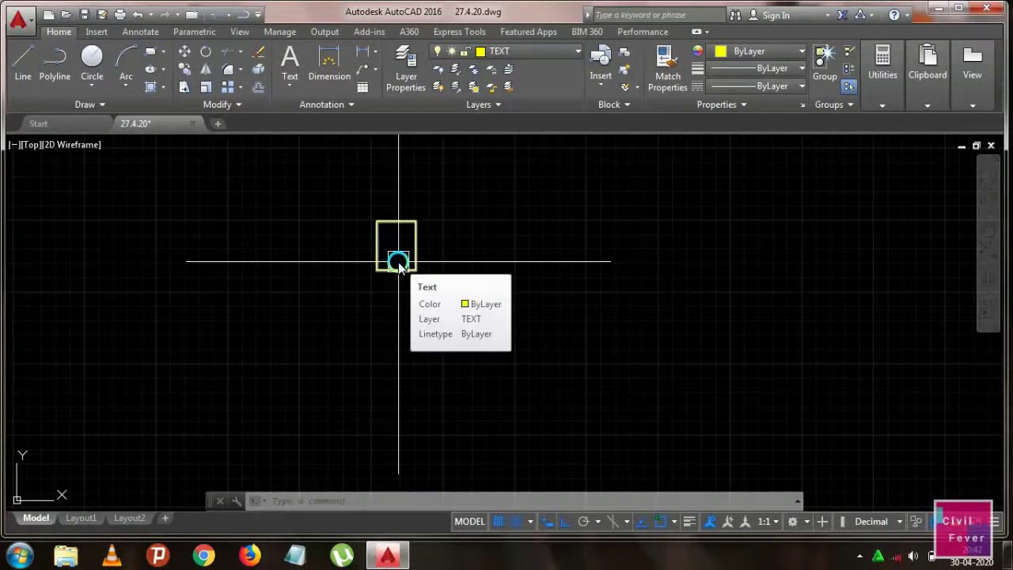
{"action": "scroll", "coordinate": [407, 231], "scroll_direction": "down", "scroll_amount": 2}
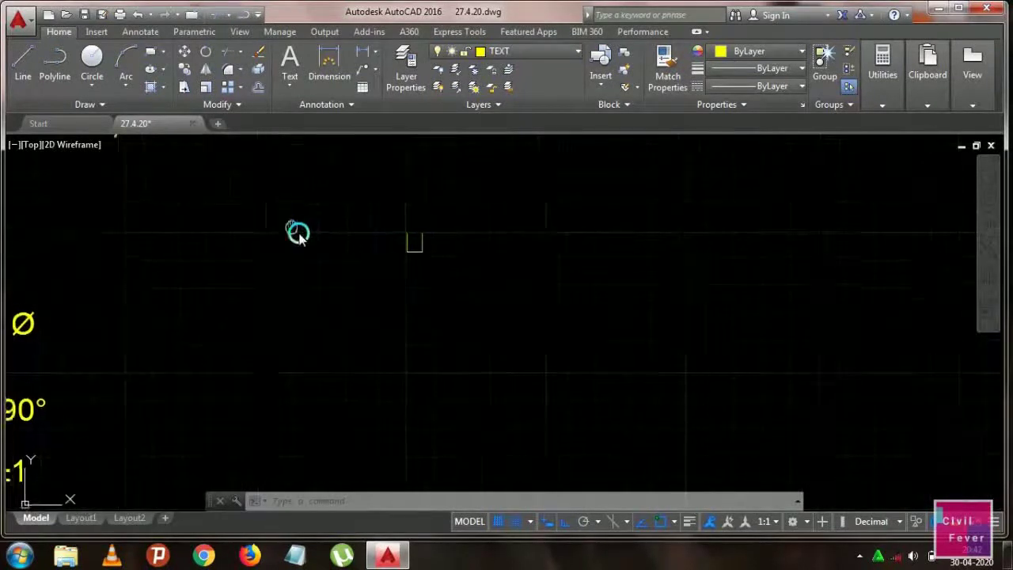
{"action": "middle_click_drag", "start_coordinate": [298, 231], "coordinate": [310, 242]}
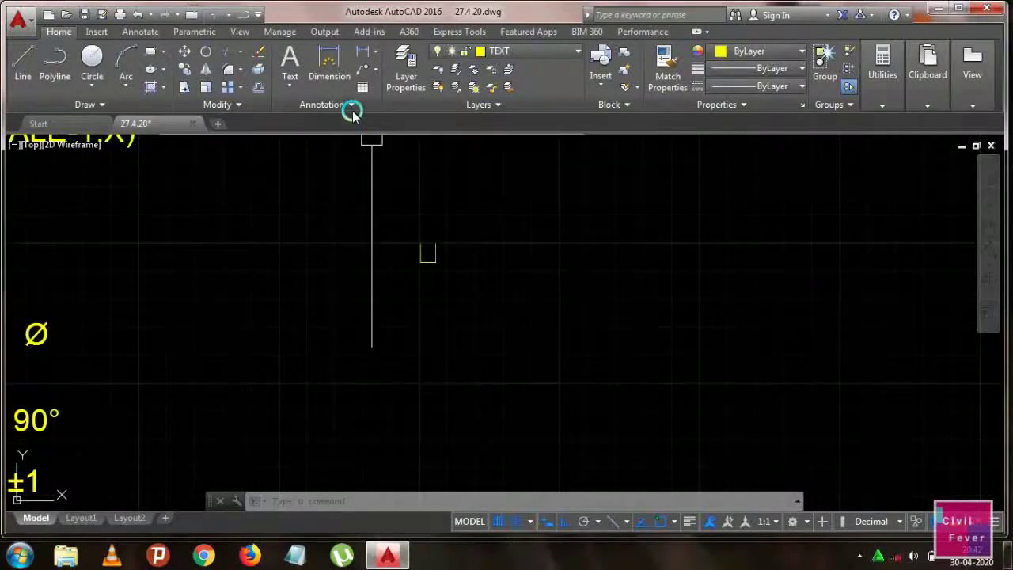
Step: Create a new text style named ROMANS in the Text Style manager
{"action": "left_click", "coordinate": [352, 111]}
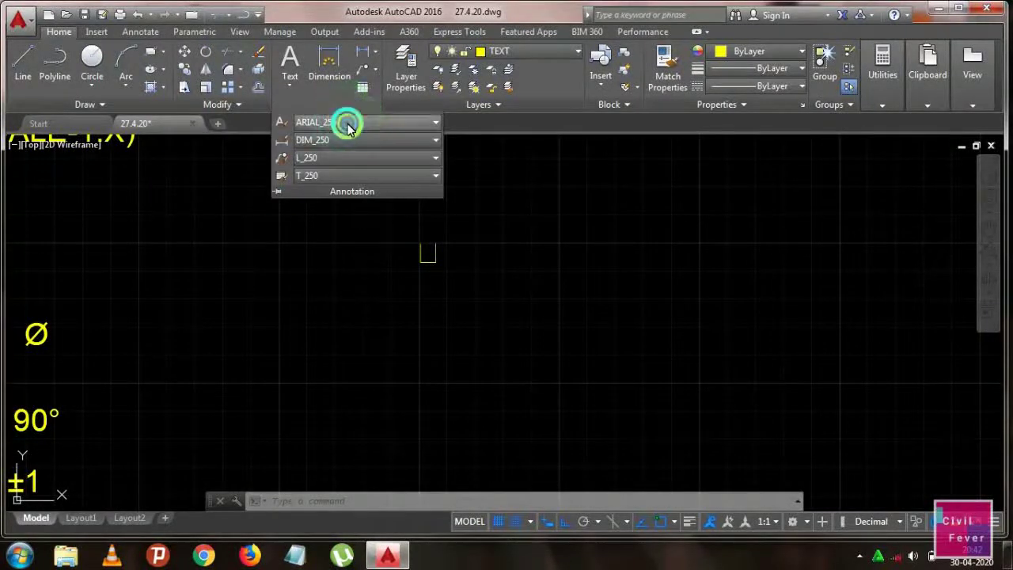
{"action": "left_click", "coordinate": [348, 126]}
{"action": "left_click", "coordinate": [367, 198]}
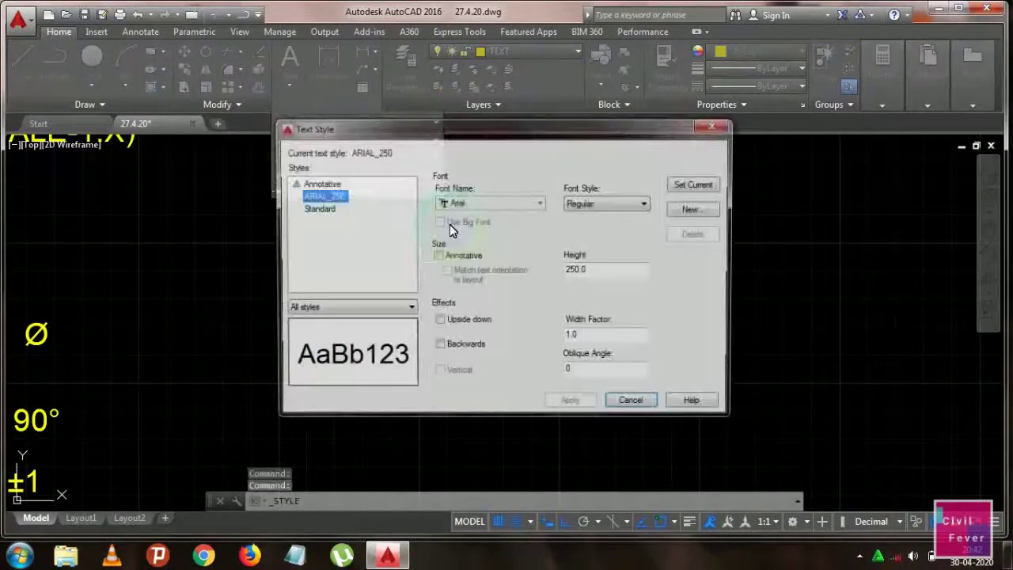
{"action": "left_click", "coordinate": [695, 208]}
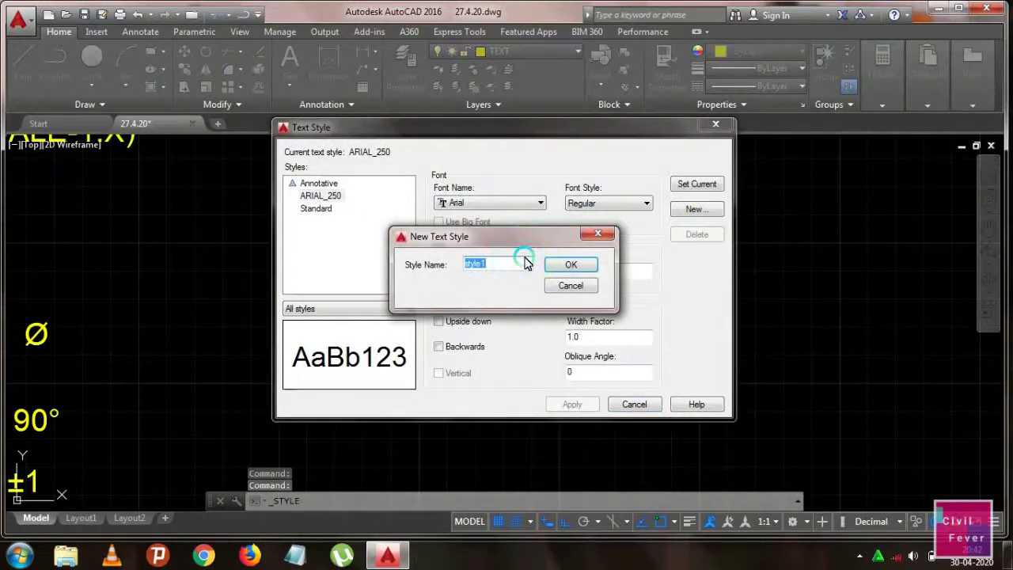
{"action": "type", "text": "ROM"}
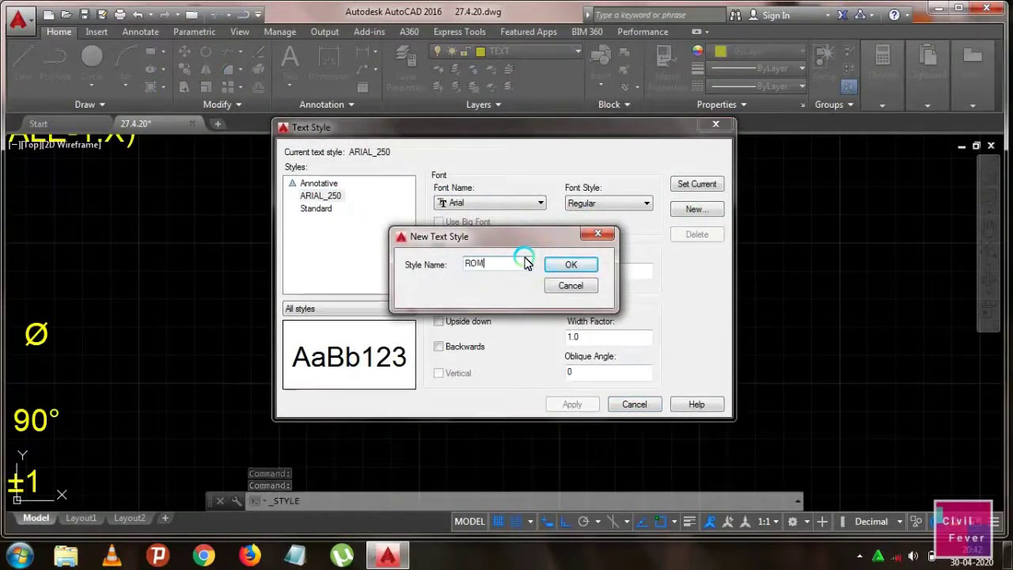
{"action": "type", "text": "ANS"}
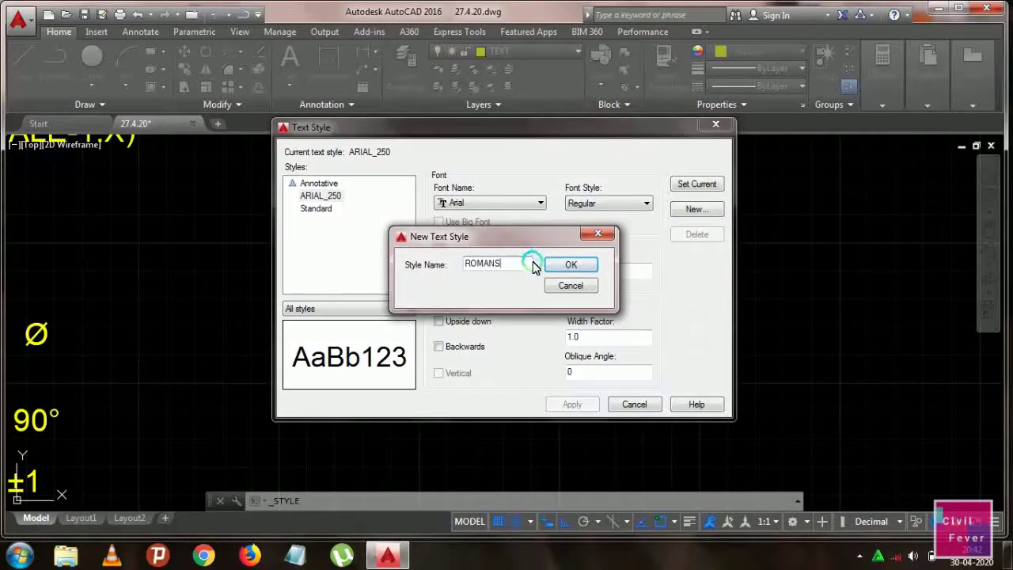
{"action": "left_click", "coordinate": [554, 265]}
Step: Give ROMANS the romans.shx font, apply it and make it the current style
{"action": "left_click", "coordinate": [501, 204]}
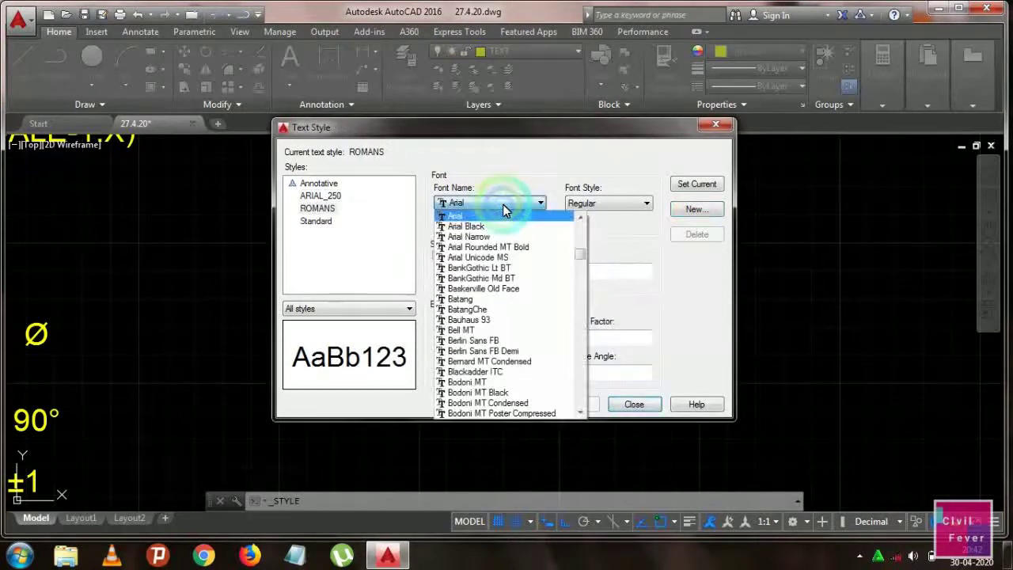
{"action": "key", "text": "r"}
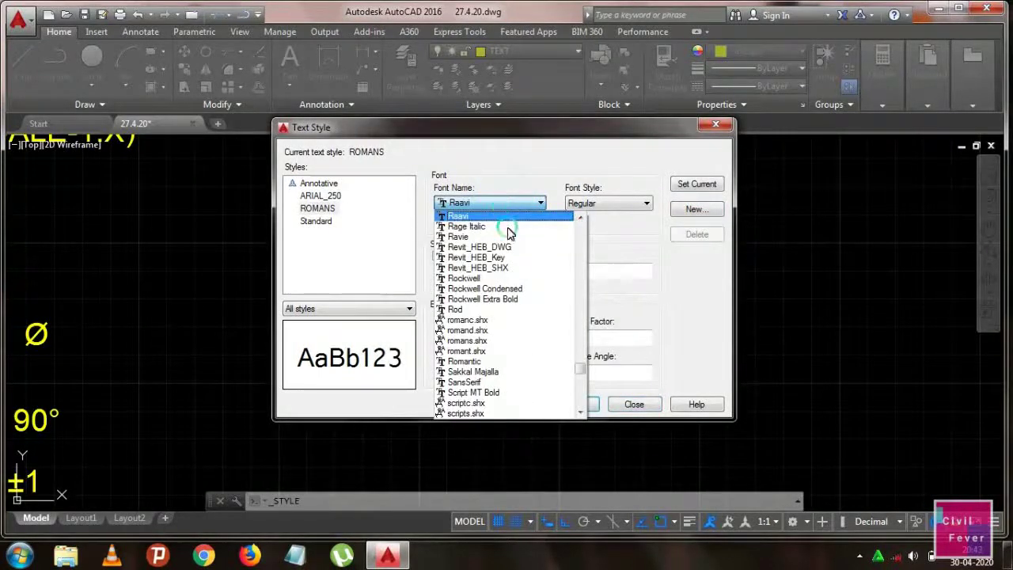
{"action": "left_click", "coordinate": [471, 341]}
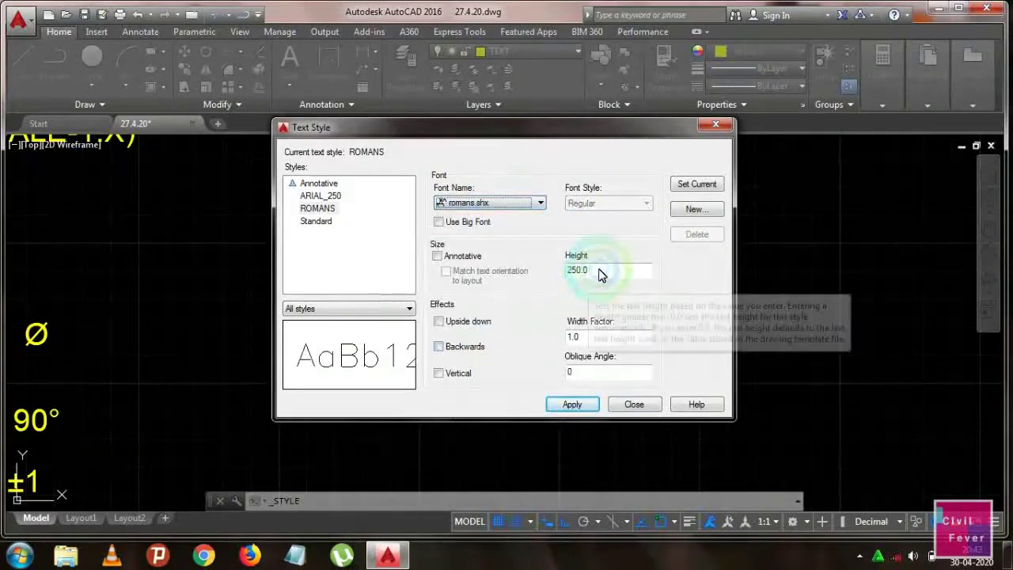
{"action": "left_click", "coordinate": [598, 294]}
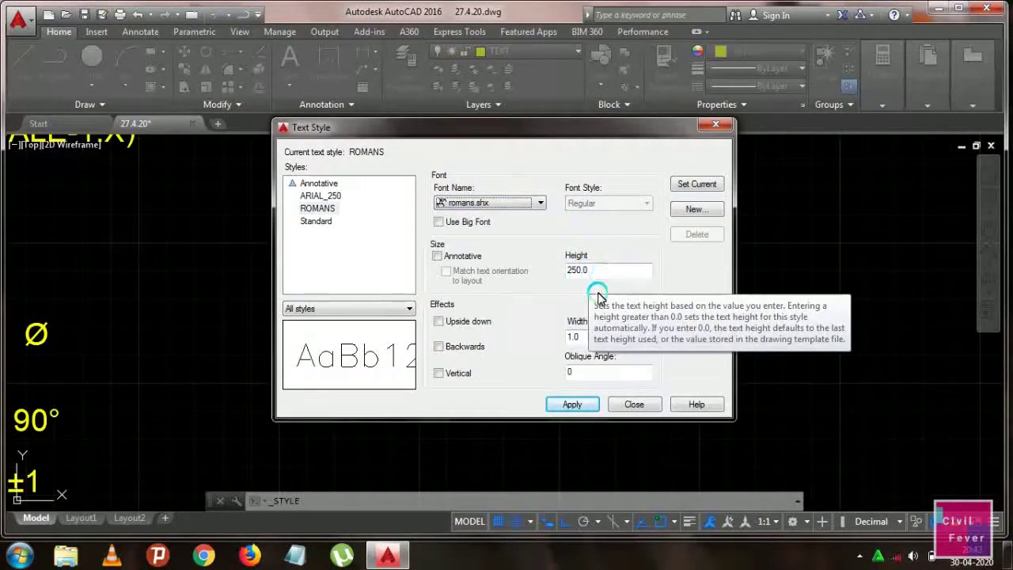
{"action": "left_click", "coordinate": [573, 403]}
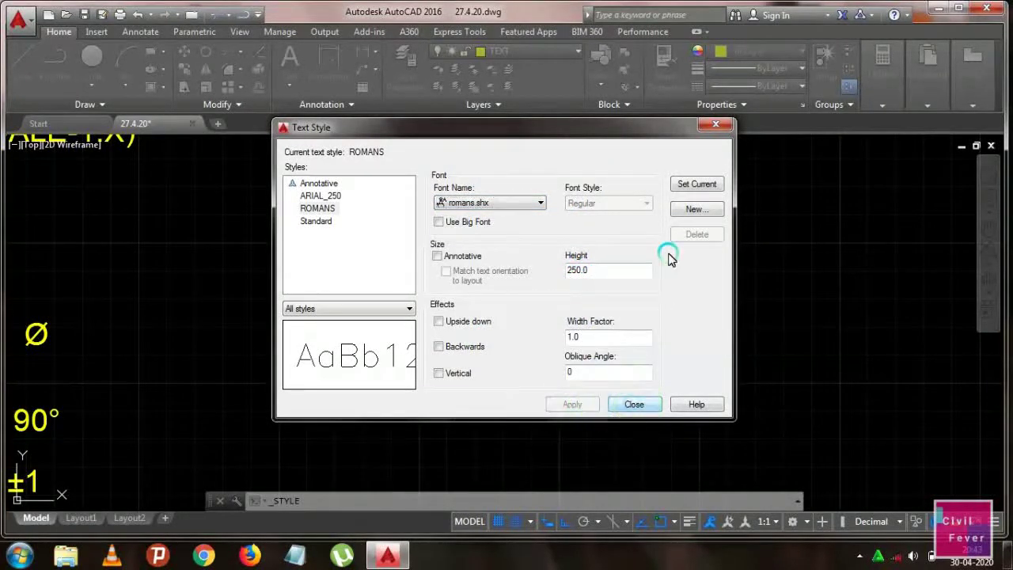
{"action": "left_click", "coordinate": [696, 184]}
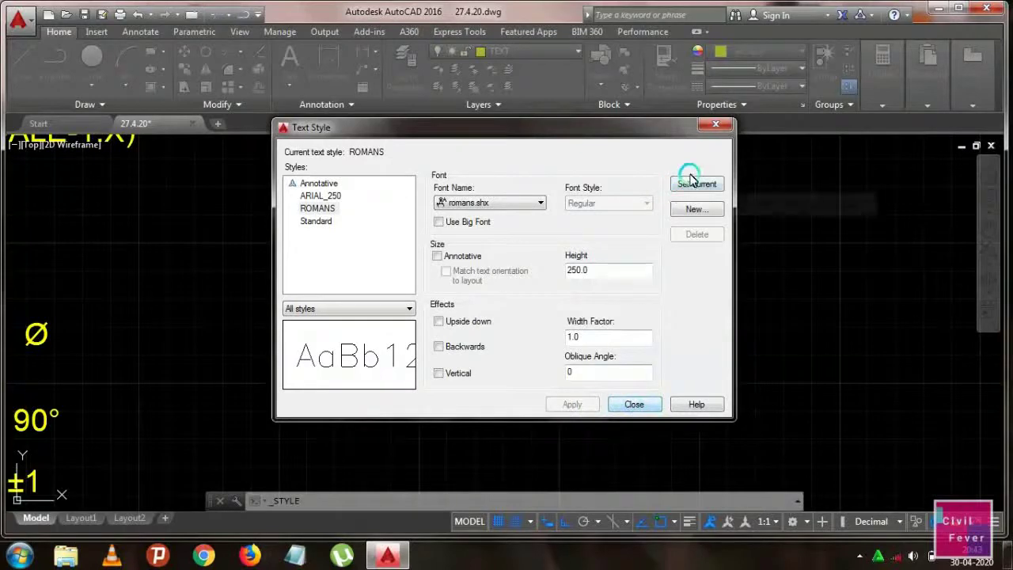
{"action": "left_click", "coordinate": [640, 405]}
{"action": "scroll", "coordinate": [396, 309], "scroll_direction": "down", "scroll_amount": 2}
Step: Enter \U+2104 as ROMANS single-line text beside the Ø label to show the ℄ symbol
{"action": "middle_click_drag", "start_coordinate": [395, 316], "coordinate": [263, 281]}
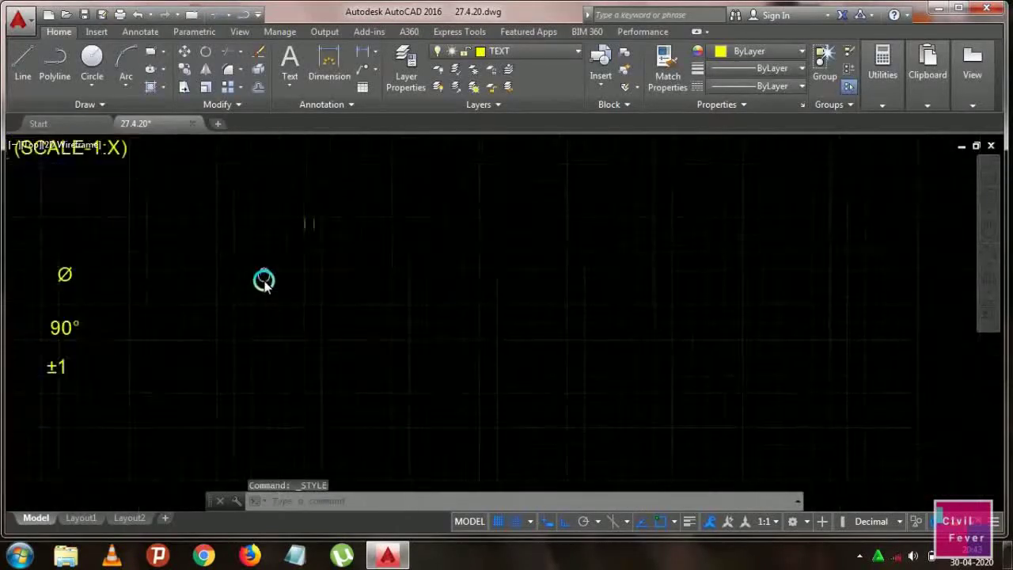
{"action": "type", "text": "DT"}
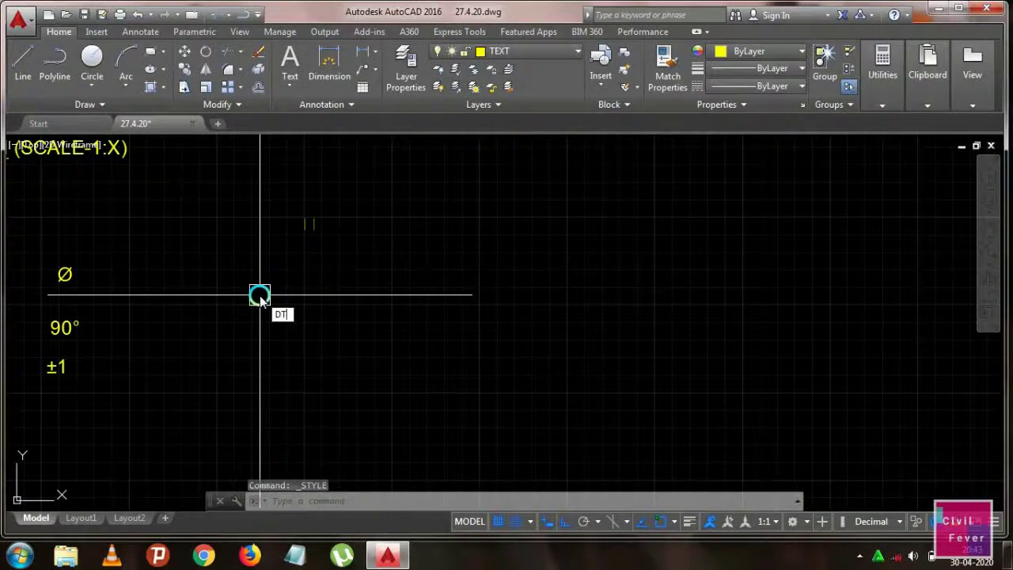
{"action": "key", "text": "Return"}
{"action": "left_click", "coordinate": [283, 290]}
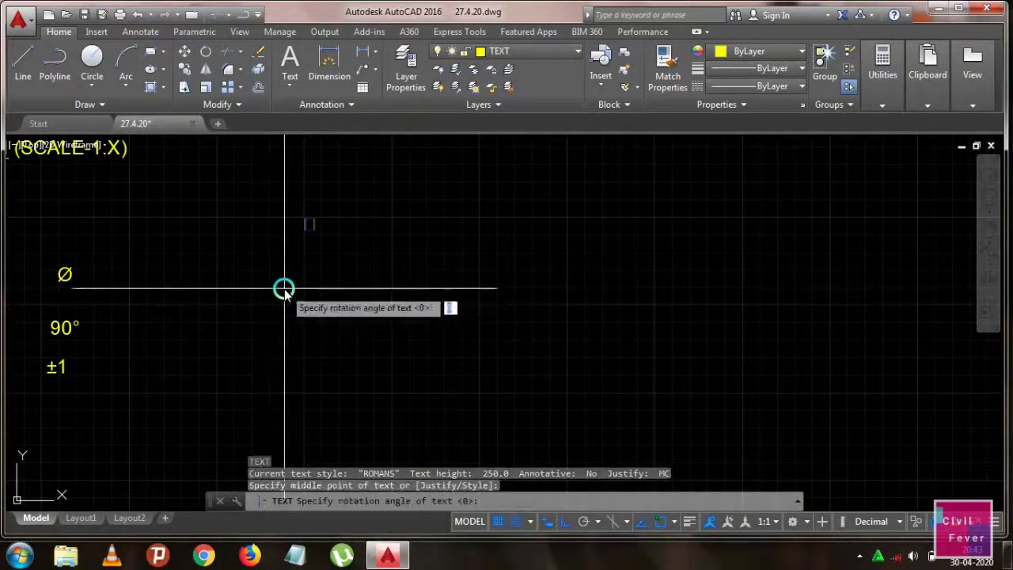
{"action": "left_click", "coordinate": [369, 304]}
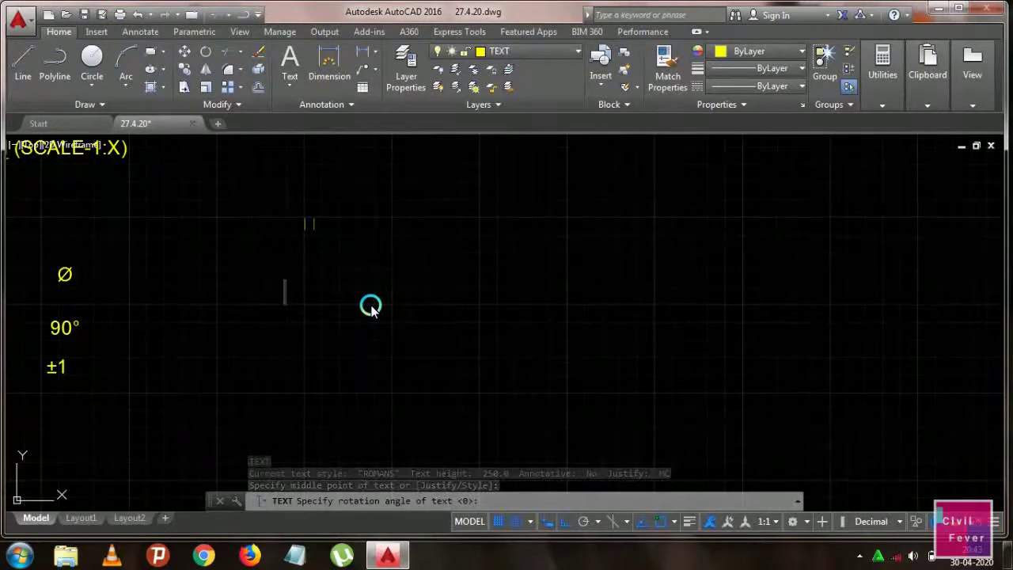
{"action": "type", "text": "\\"}
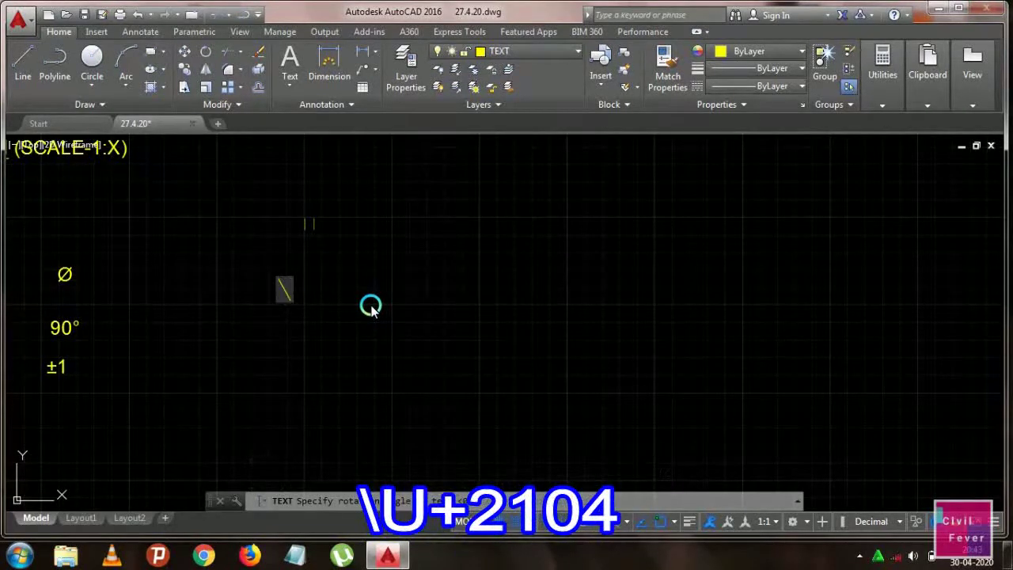
{"action": "type", "text": "U+"}
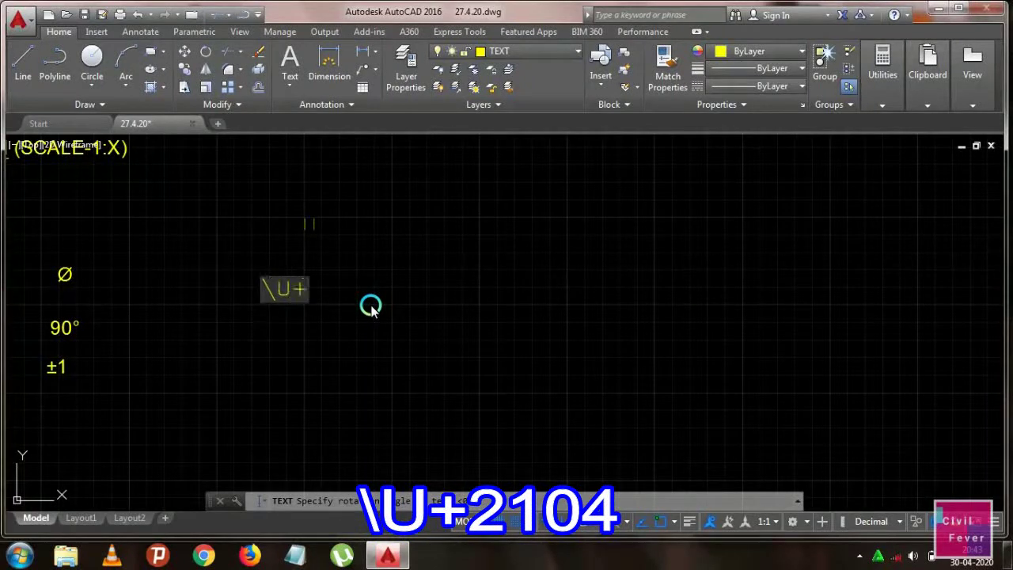
{"action": "type", "text": "2104"}
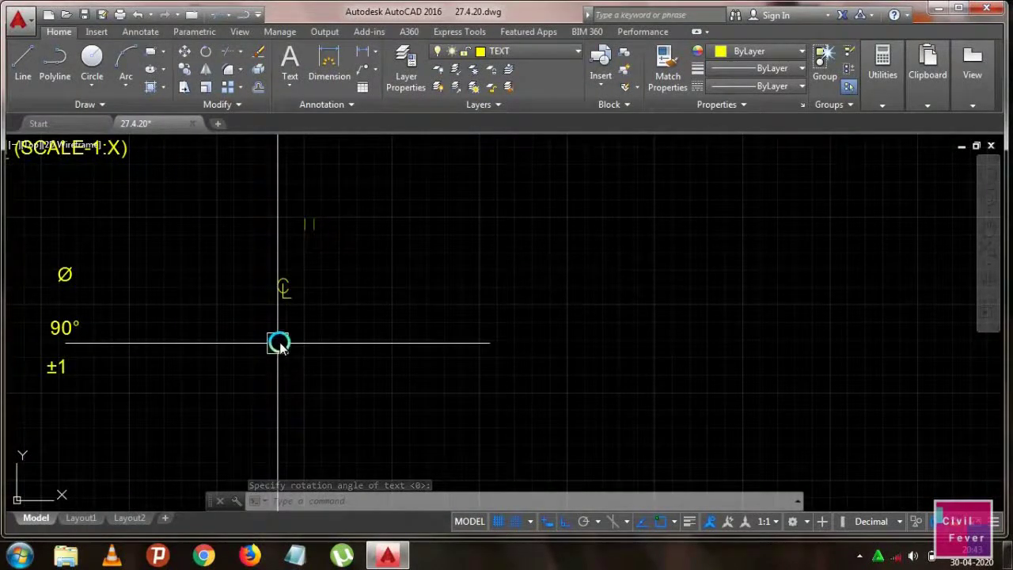
{"action": "middle_click_drag", "start_coordinate": [276, 341], "coordinate": [294, 324]}
Step: Place the ∠ angle symbol as \U+2220 single-line text just below the ℄ symbol
{"action": "scroll", "coordinate": [290, 348], "scroll_direction": "down", "scroll_amount": 2}
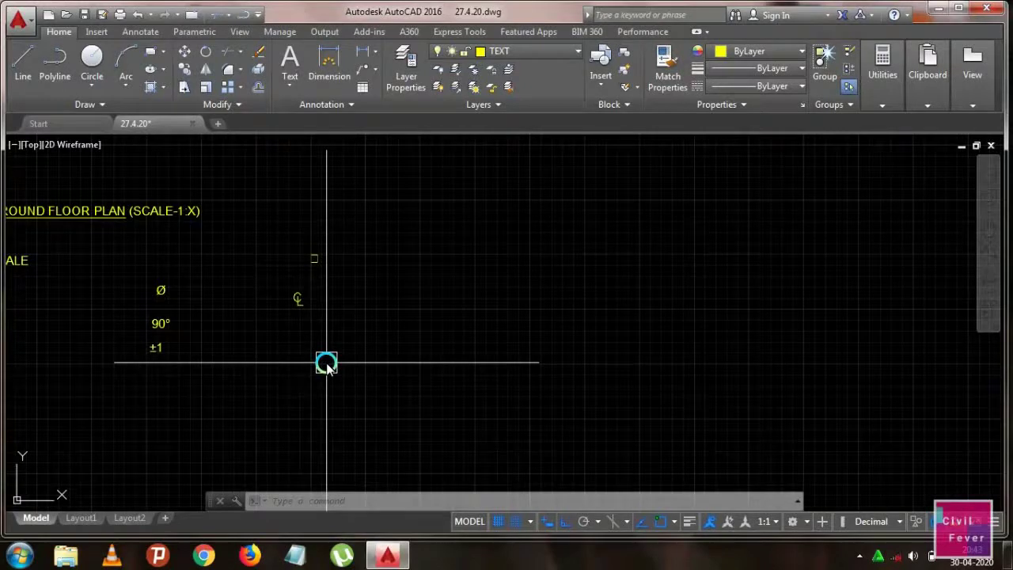
{"action": "type", "text": "DT"}
{"action": "key", "text": "Return"}
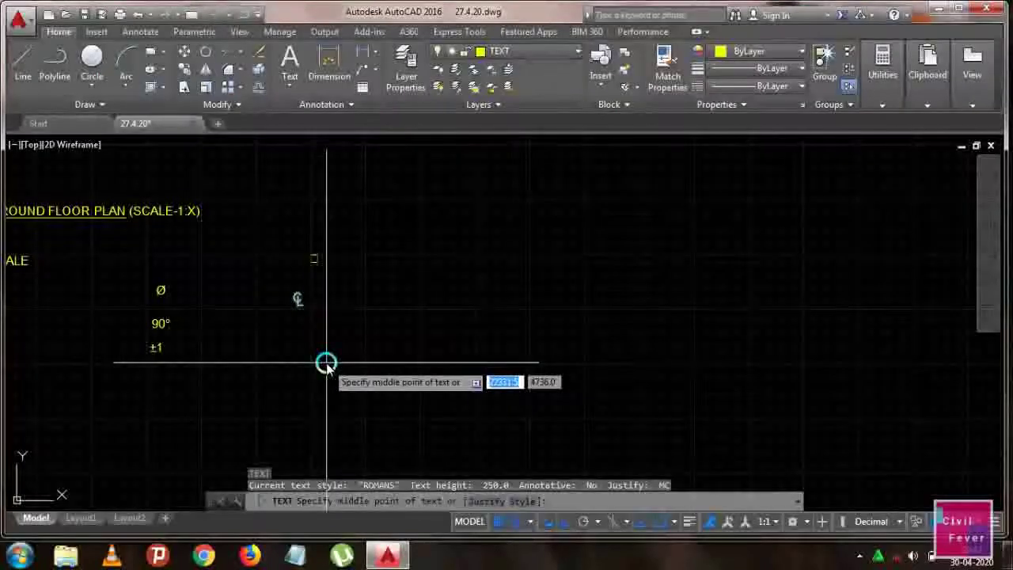
{"action": "left_click", "coordinate": [346, 350]}
{"action": "left_click", "coordinate": [355, 351]}
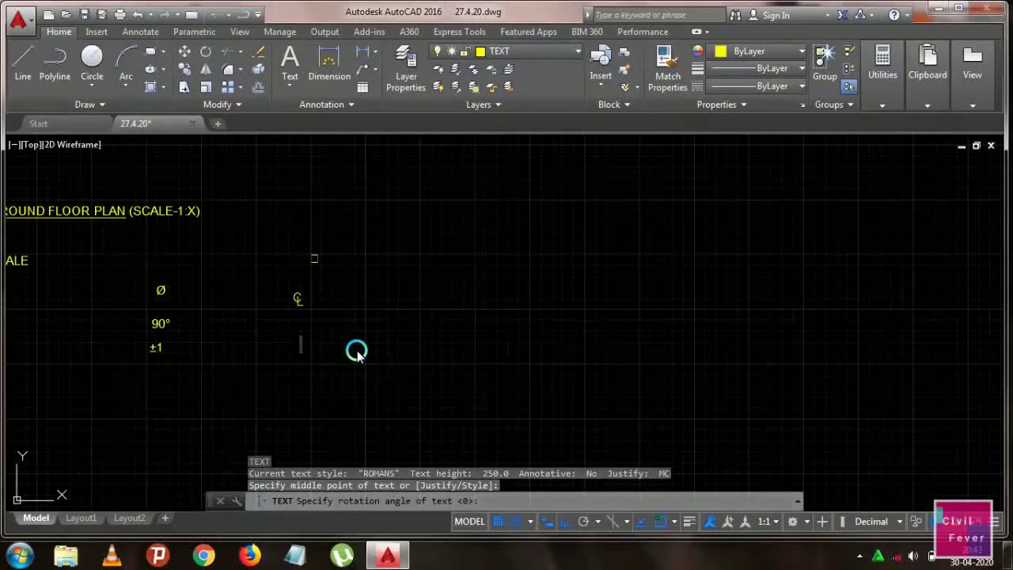
{"action": "type", "text": "\\"}
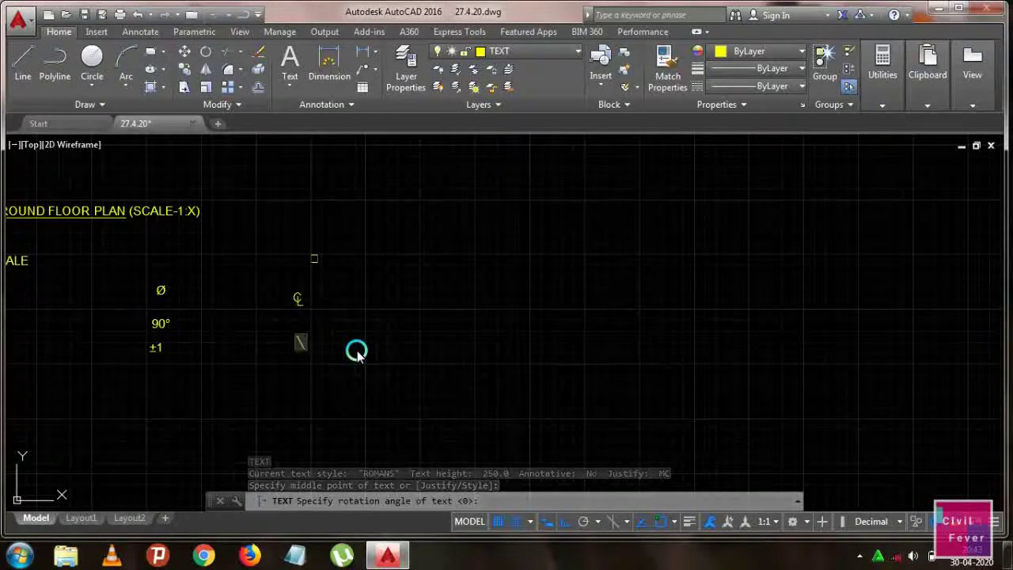
{"action": "type", "text": "U"}
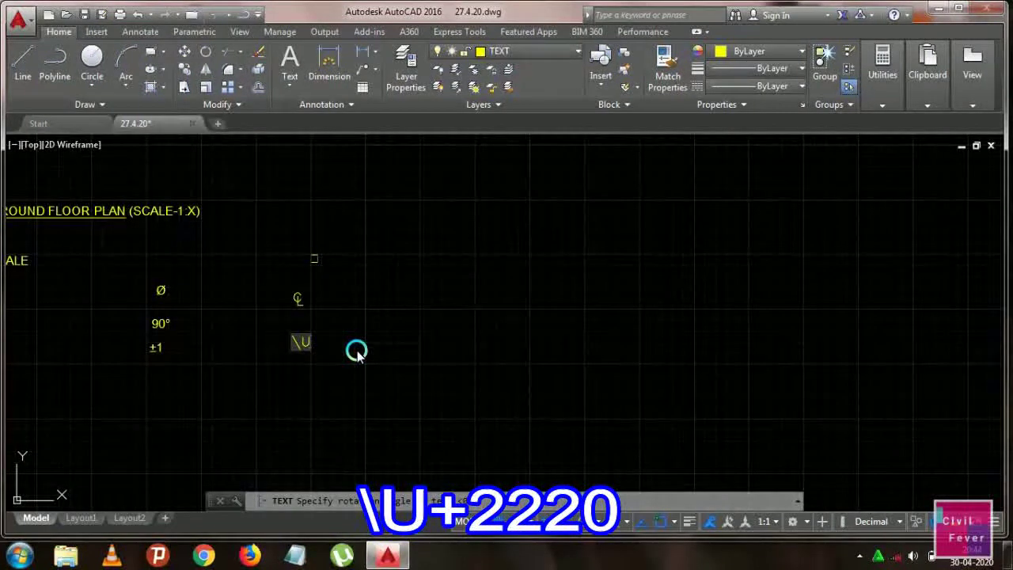
{"action": "type", "text": "+22"}
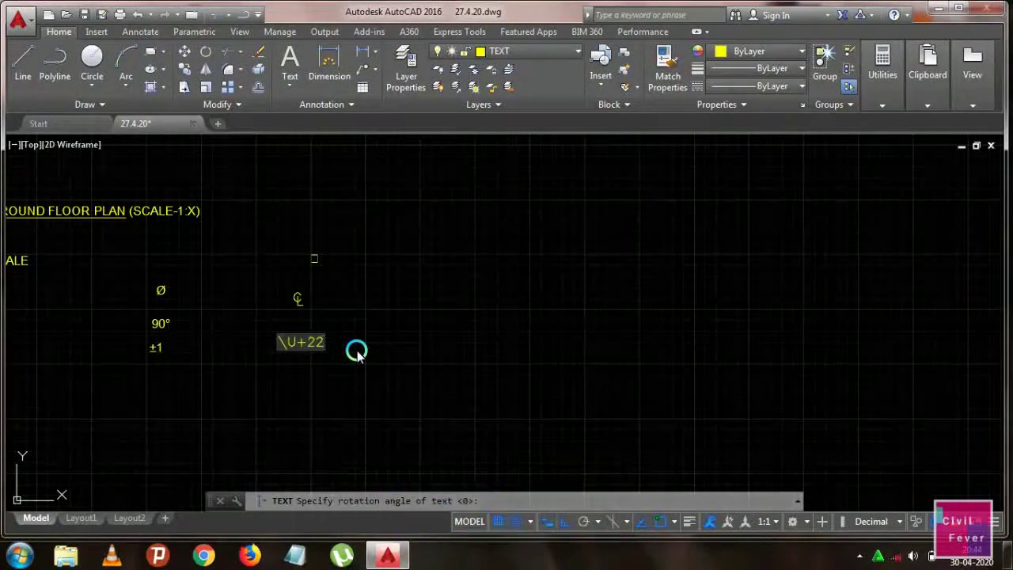
{"action": "type", "text": "20"}
{"action": "key", "text": "Return"}
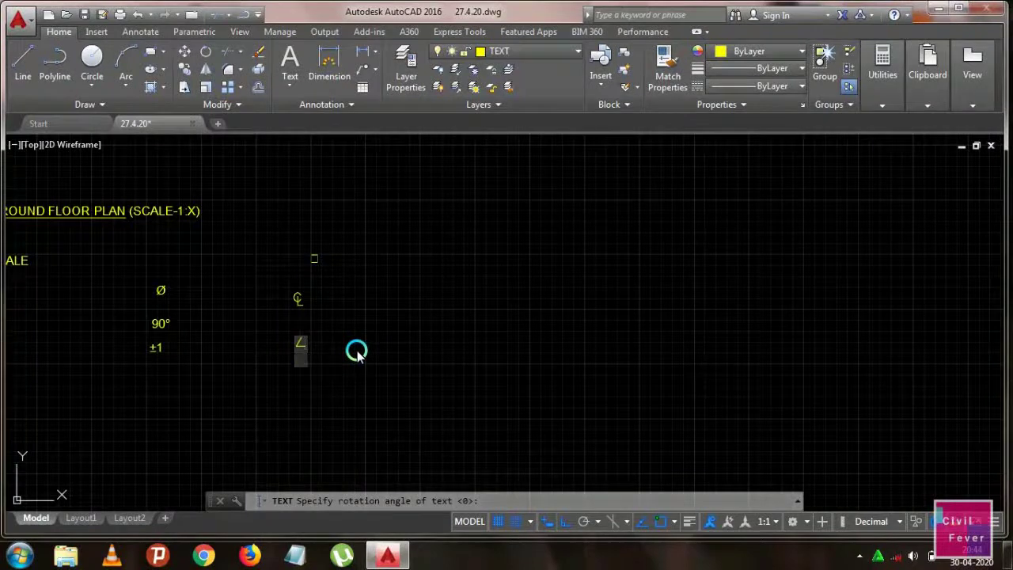
{"action": "key", "text": "Return"}
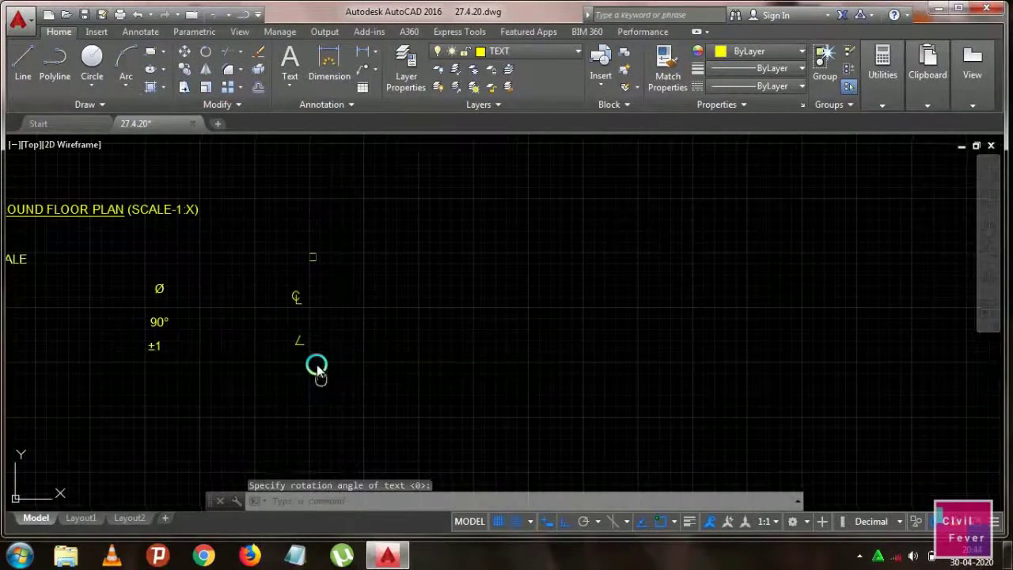
{"action": "middle_click_drag", "start_coordinate": [330, 382], "coordinate": [299, 367]}
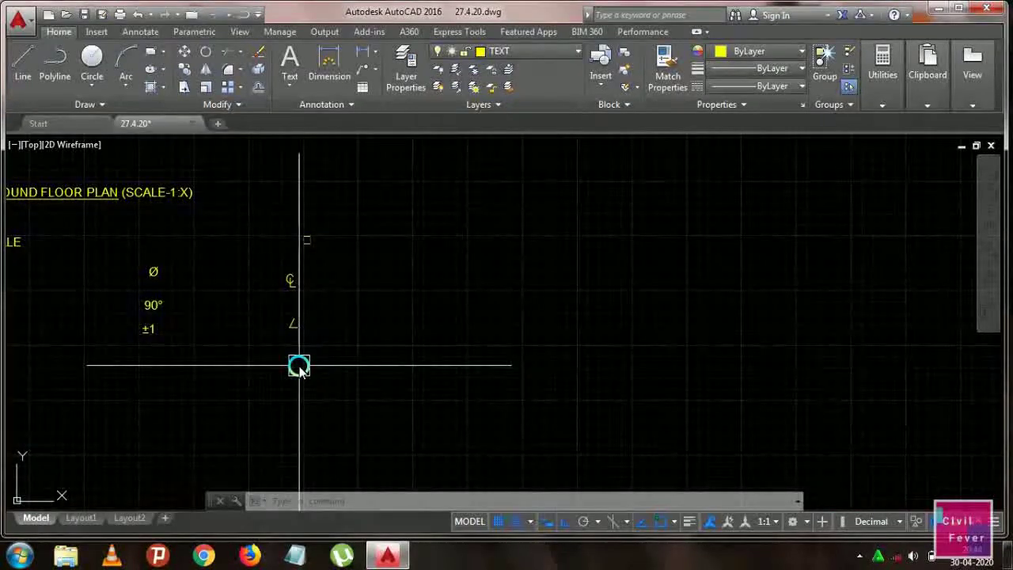
Step: Add single-line text \U+E100 below the ∠ symbol to show the property-line symbol
{"action": "type", "text": "dt"}
{"action": "key", "text": "Return"}
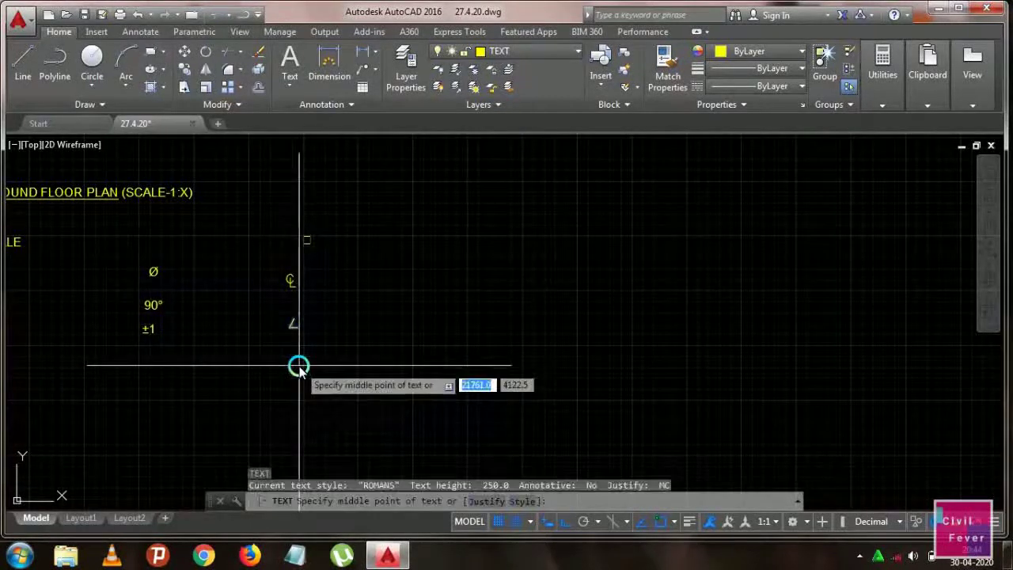
{"action": "left_click", "coordinate": [278, 367]}
{"action": "left_click", "coordinate": [328, 384]}
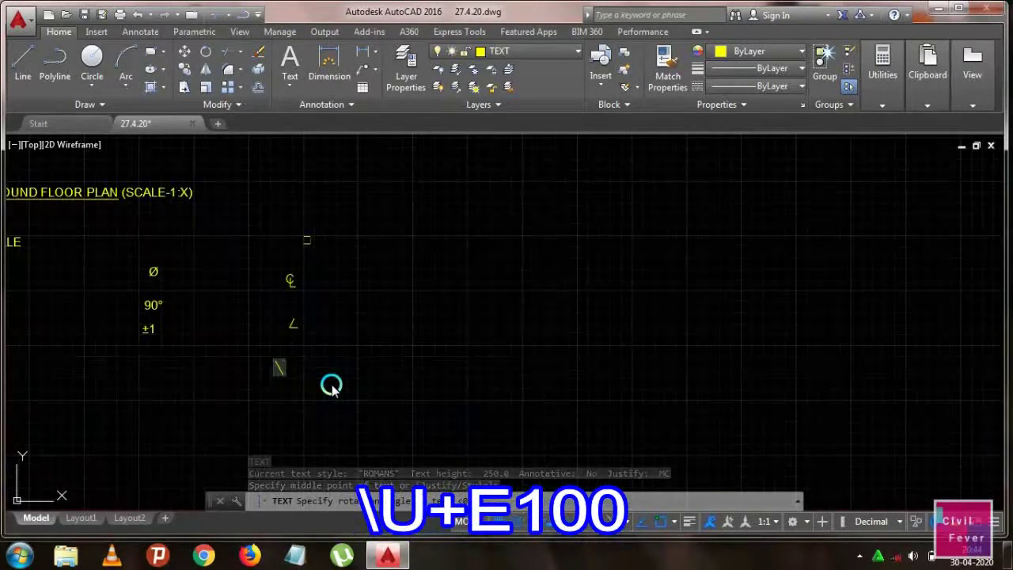
{"action": "type", "text": "U+E1"}
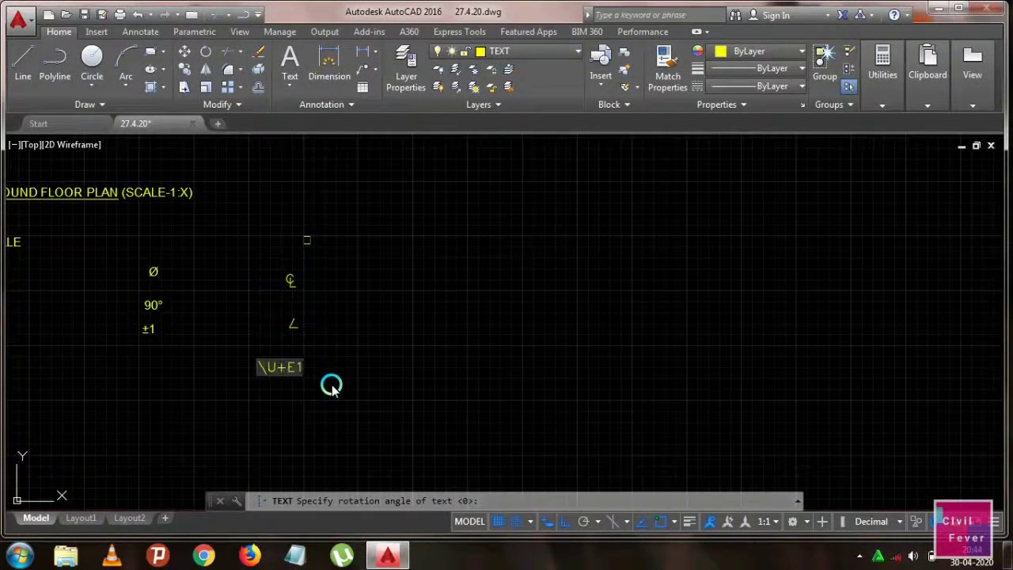
{"action": "type", "text": "00"}
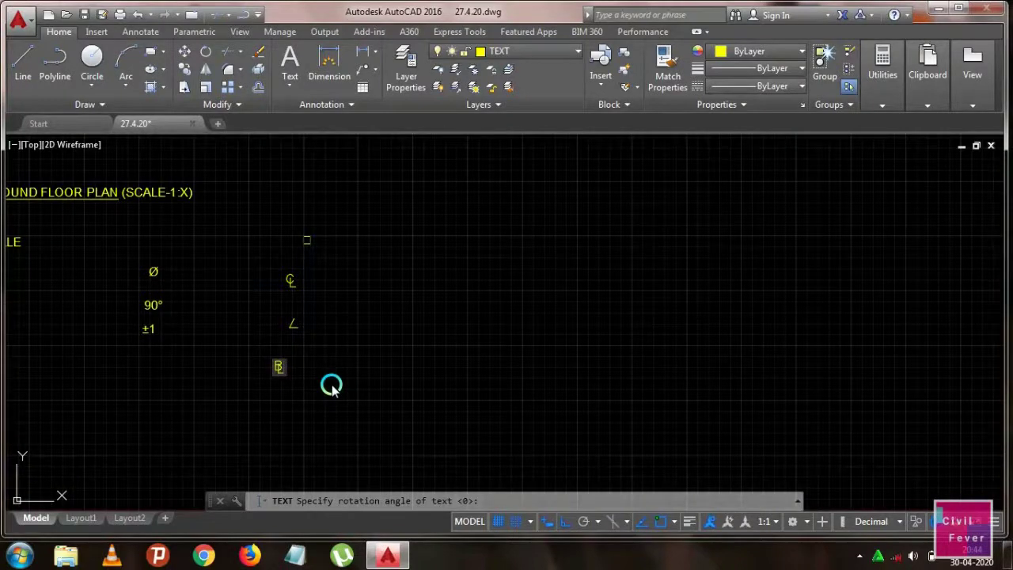
{"action": "scroll", "coordinate": [306, 372], "scroll_direction": "up", "scroll_amount": 2}
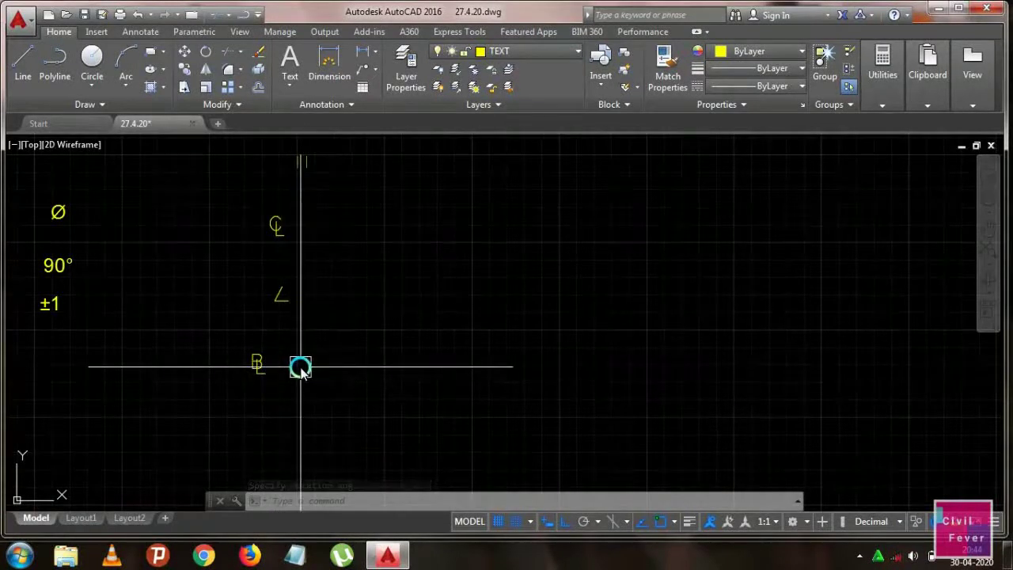
Step: Add single-line text \U+2248 (≈) at 0° rotation below the property-line symbol
{"action": "middle_click_drag", "start_coordinate": [279, 351], "coordinate": [274, 348]}
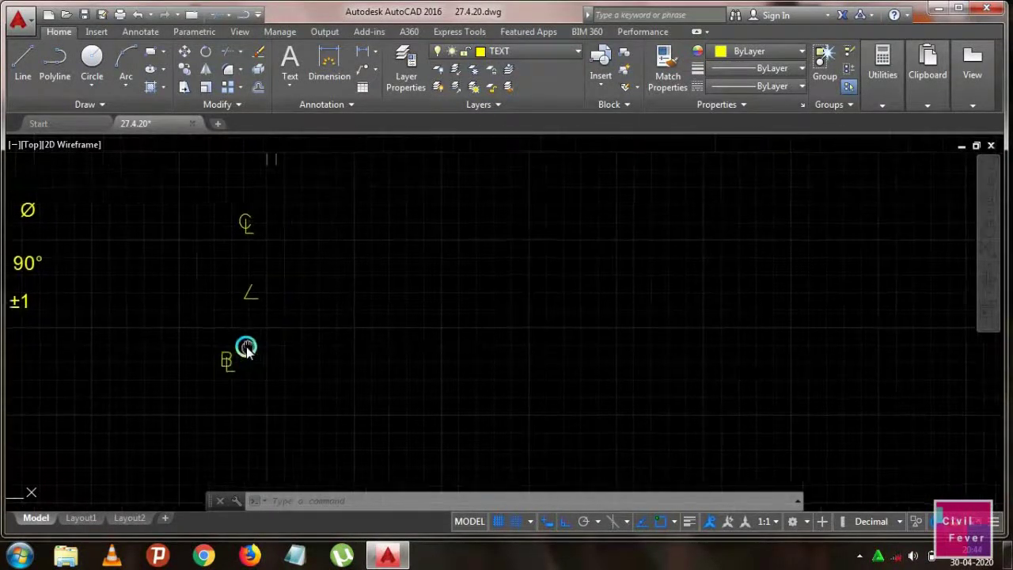
{"action": "scroll", "coordinate": [275, 348], "scroll_direction": "down", "scroll_amount": 2}
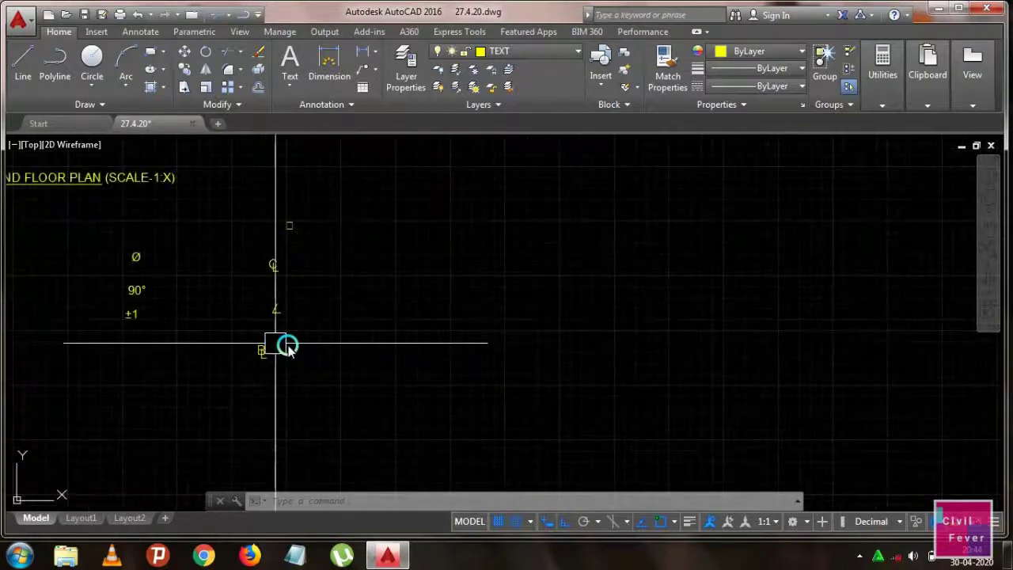
{"action": "type", "text": "DT"}
{"action": "key", "text": "Return"}
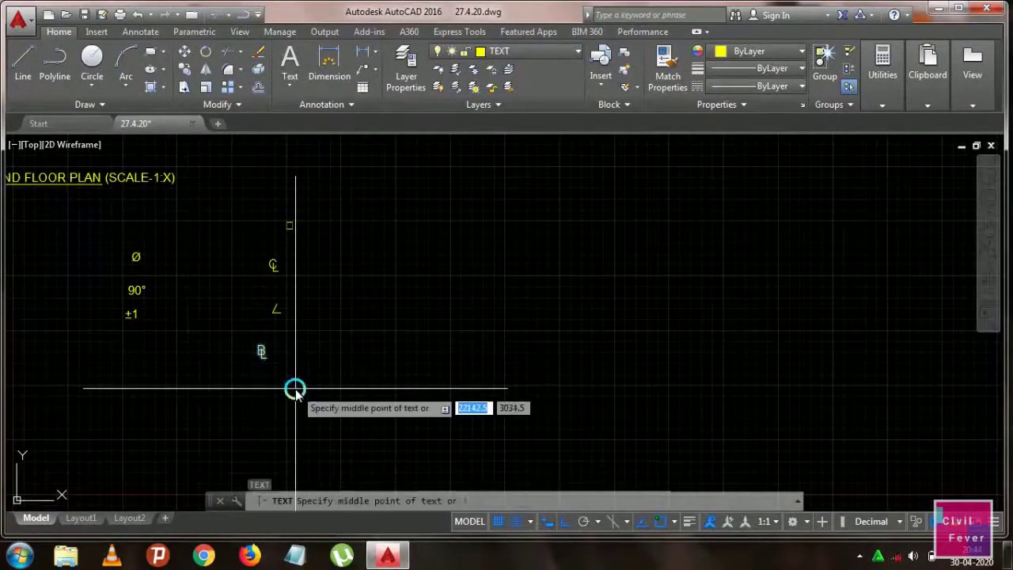
{"action": "left_click", "coordinate": [299, 396]}
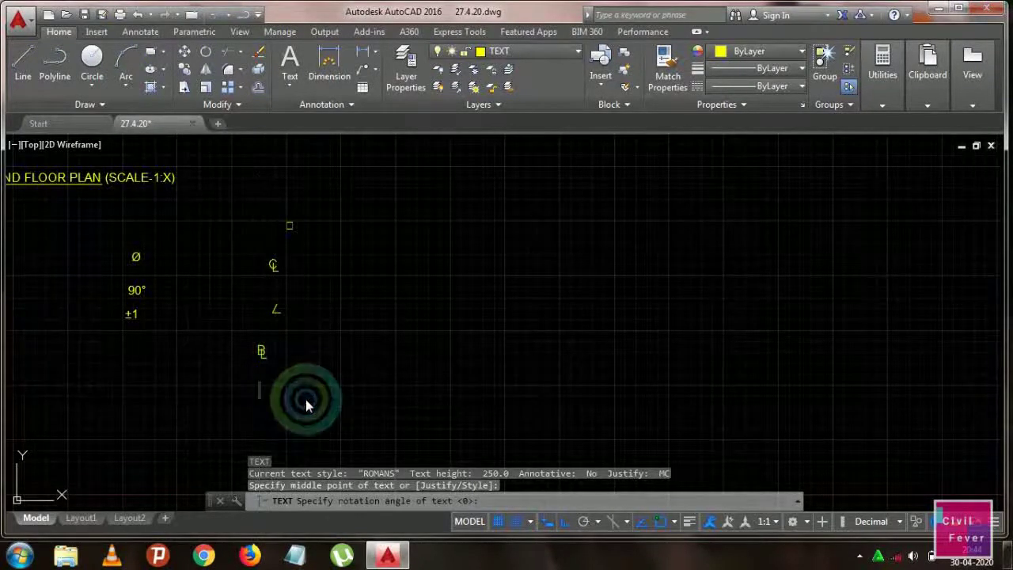
{"action": "key", "text": "Return"}
{"action": "type", "text": "\\"}
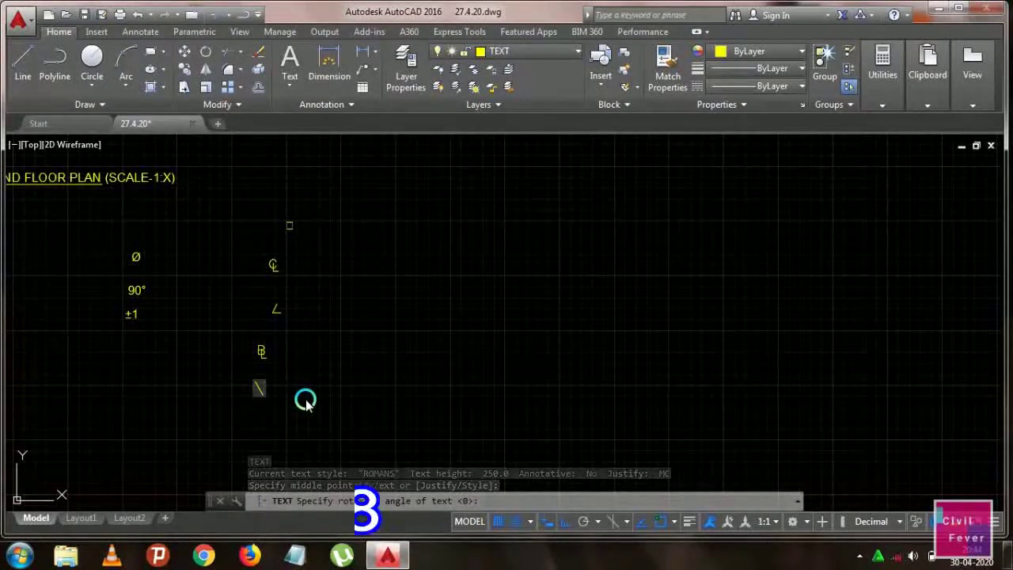
{"action": "type", "text": "U+"}
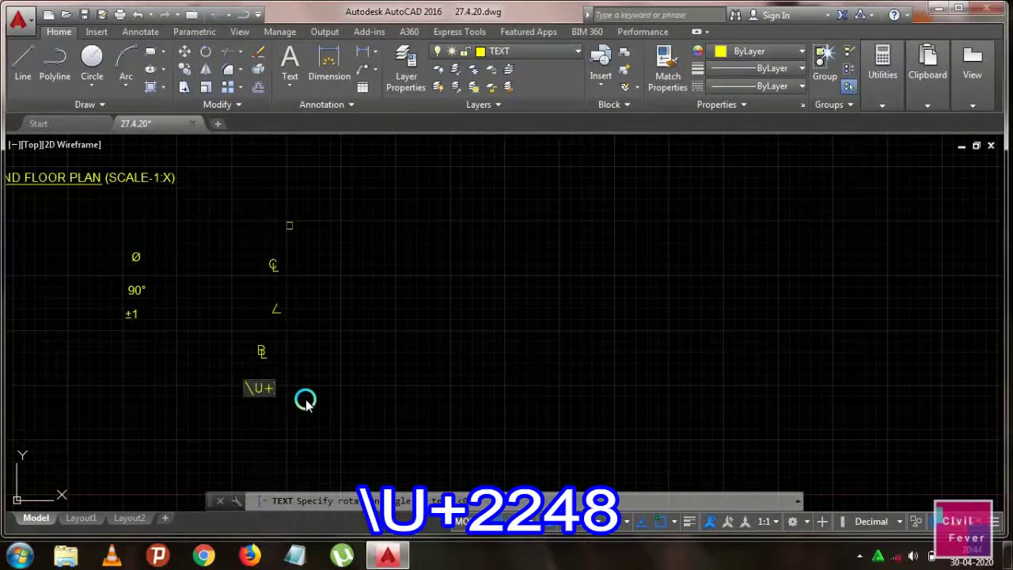
{"action": "type", "text": "22"}
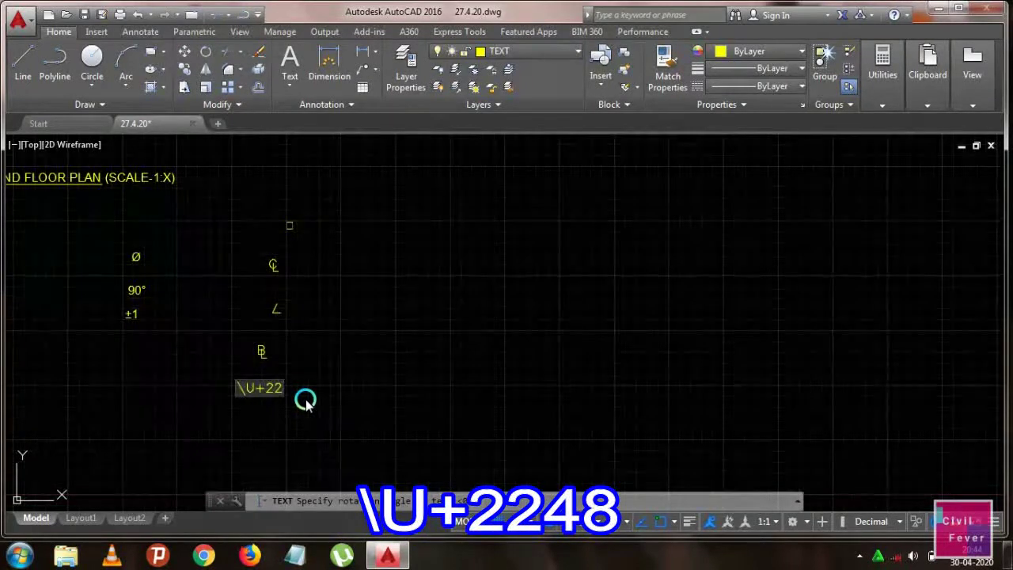
{"action": "type", "text": "48"}
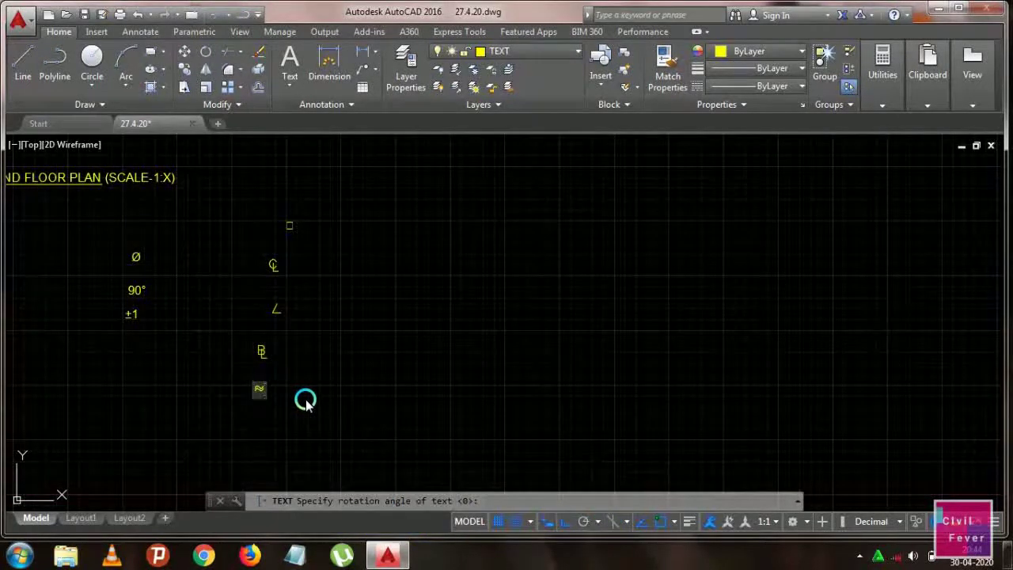
{"action": "scroll", "coordinate": [274, 398], "scroll_direction": "up", "scroll_amount": 2}
{"action": "scroll", "coordinate": [274, 398], "scroll_direction": "up", "scroll_amount": 2}
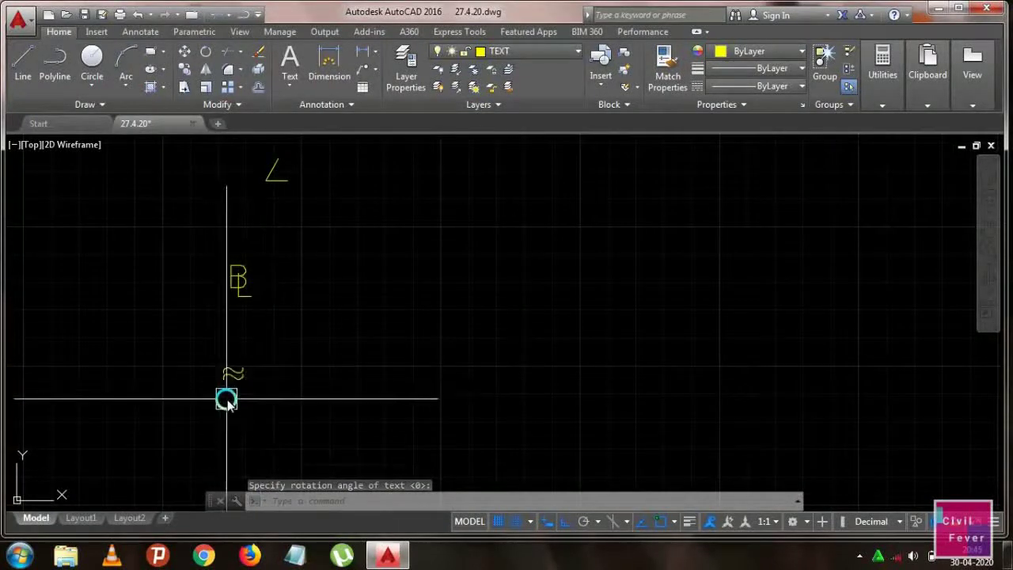
{"action": "scroll", "coordinate": [226, 401], "scroll_direction": "down", "scroll_amount": 2}
{"action": "scroll", "coordinate": [232, 402], "scroll_direction": "down", "scroll_amount": 1}
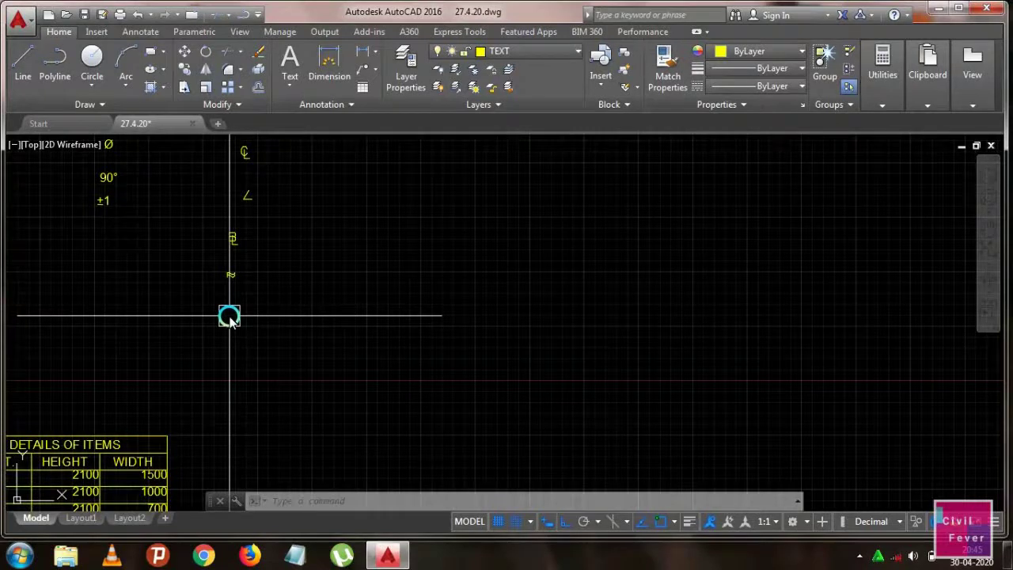
Step: Place single-line text \U+2260 (≠) below ≈ and review the symbol column
{"action": "left_click", "coordinate": [293, 332]}
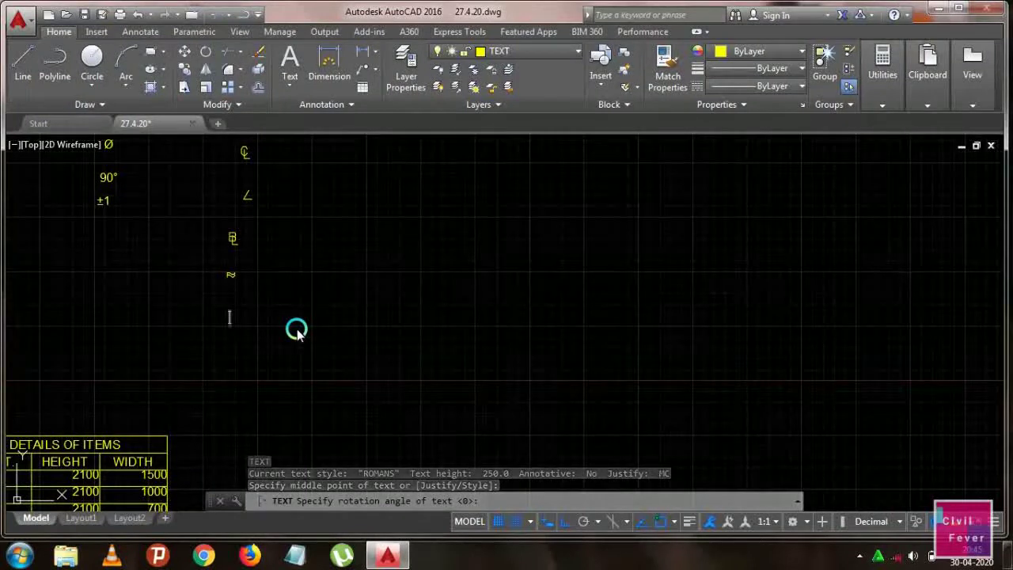
{"action": "type", "text": "\\"}
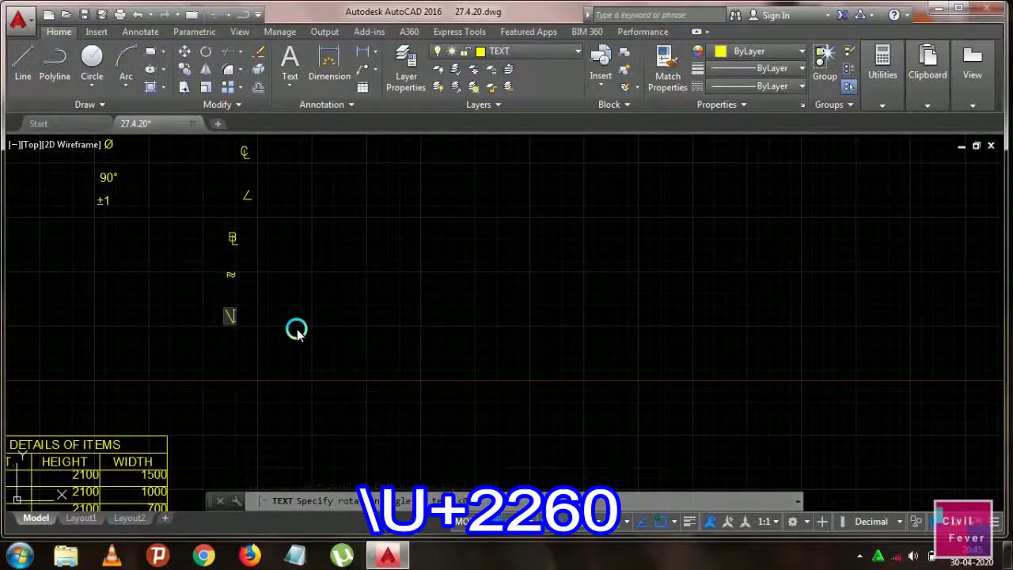
{"action": "type", "text": "U"}
{"action": "type", "text": "+"}
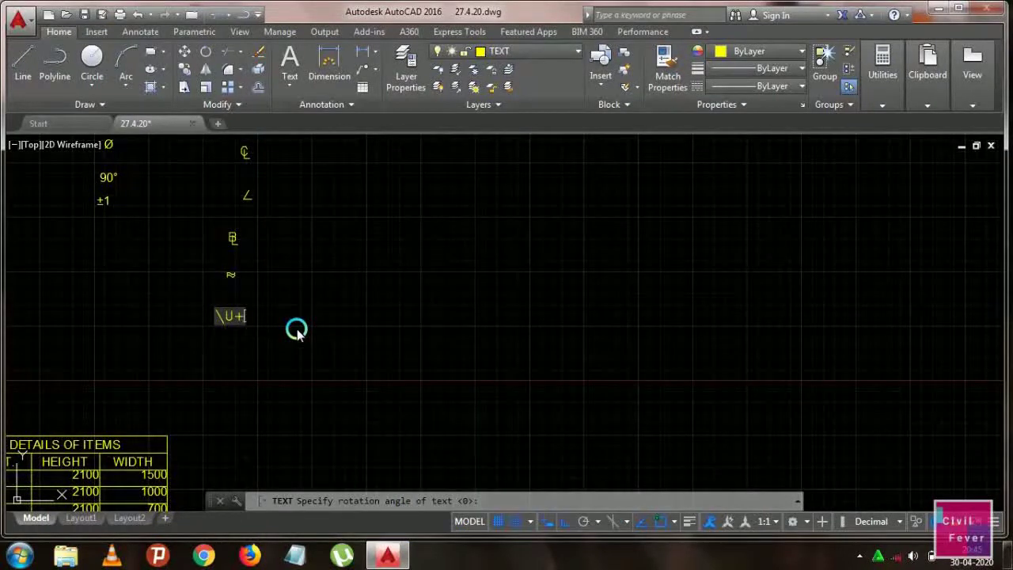
{"action": "type", "text": "2260"}
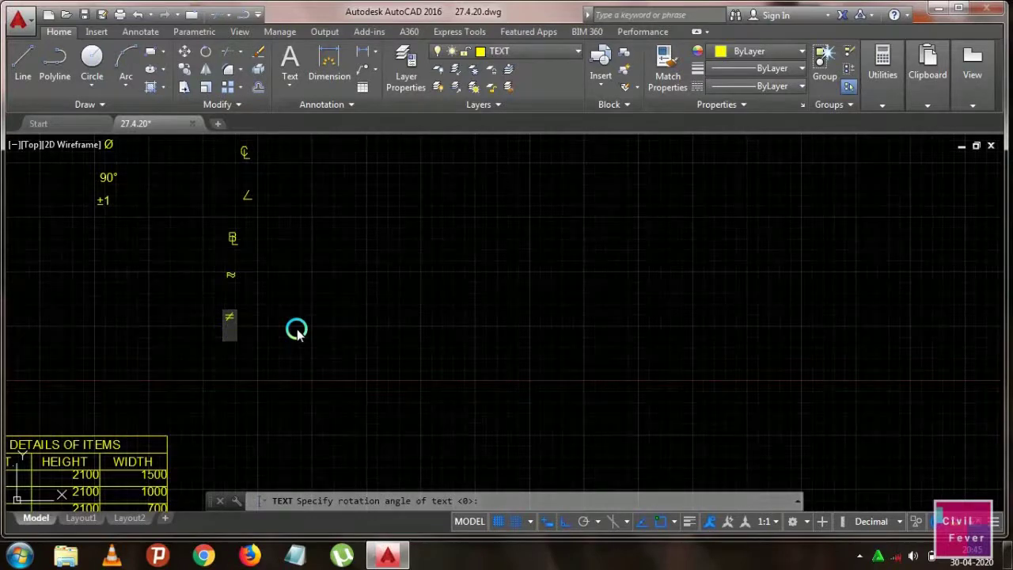
{"action": "key", "text": "Return"}
{"action": "key", "text": "Return"}
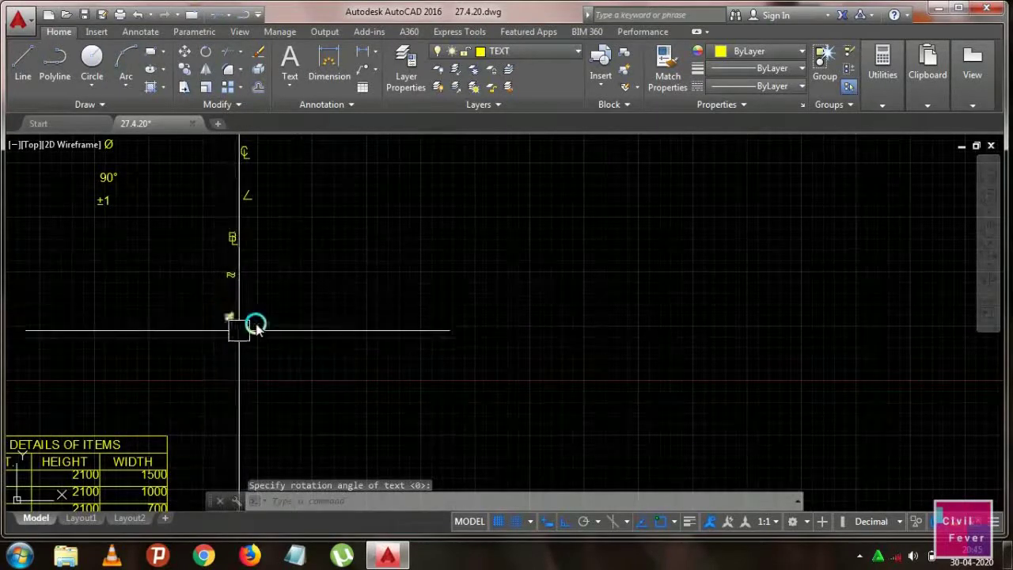
{"action": "scroll", "coordinate": [237, 321], "scroll_direction": "up", "scroll_amount": 4}
{"action": "scroll", "coordinate": [245, 340], "scroll_direction": "down", "scroll_amount": 2}
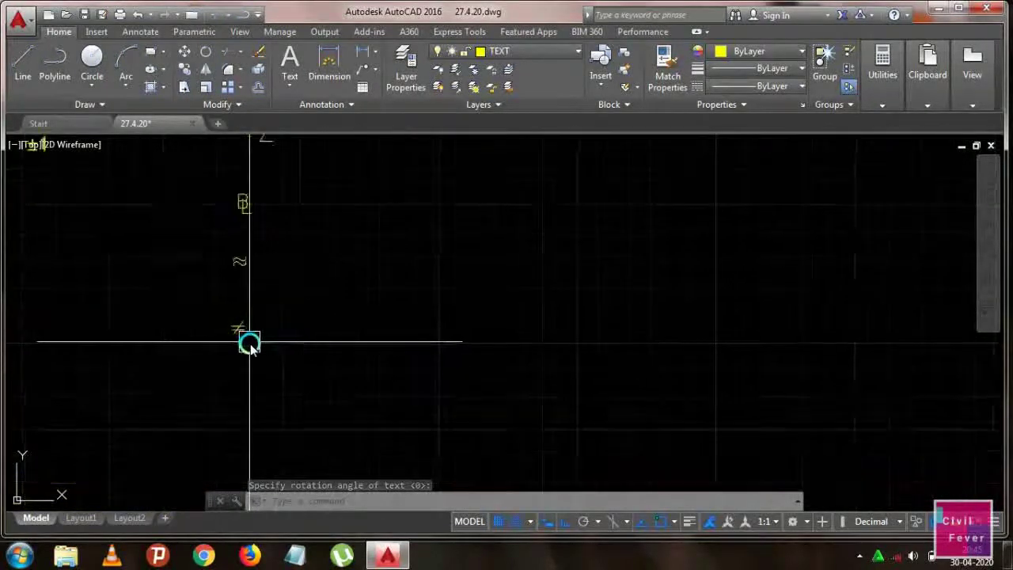
{"action": "scroll", "coordinate": [249, 345], "scroll_direction": "down", "scroll_amount": 2}
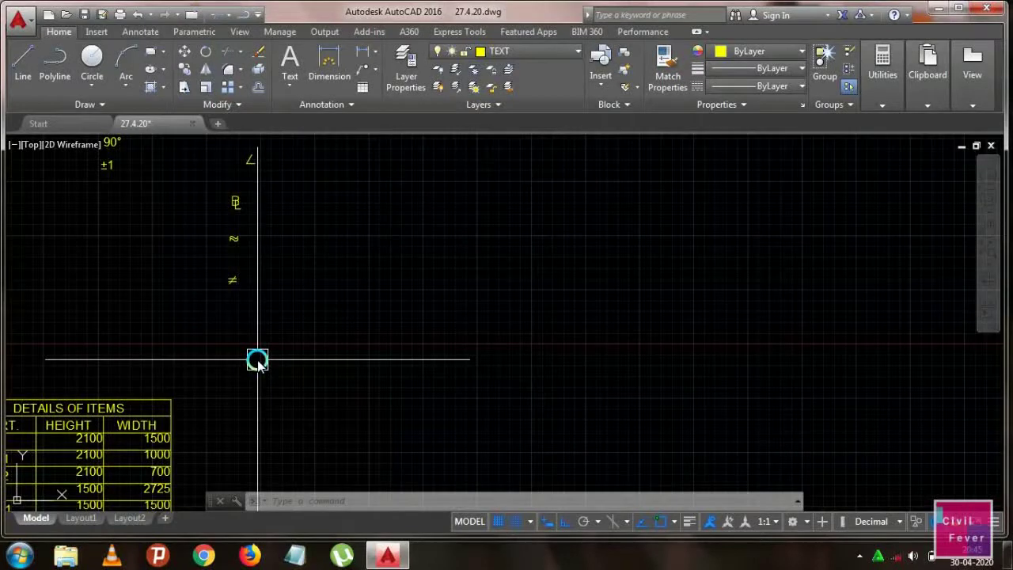
Step: Add unrotated single-line text 20\U+00B2, reading 20², below the ≠ symbol
{"action": "type", "text": "DT"}
{"action": "key", "text": "Return"}
{"action": "left_click", "coordinate": [258, 358]}
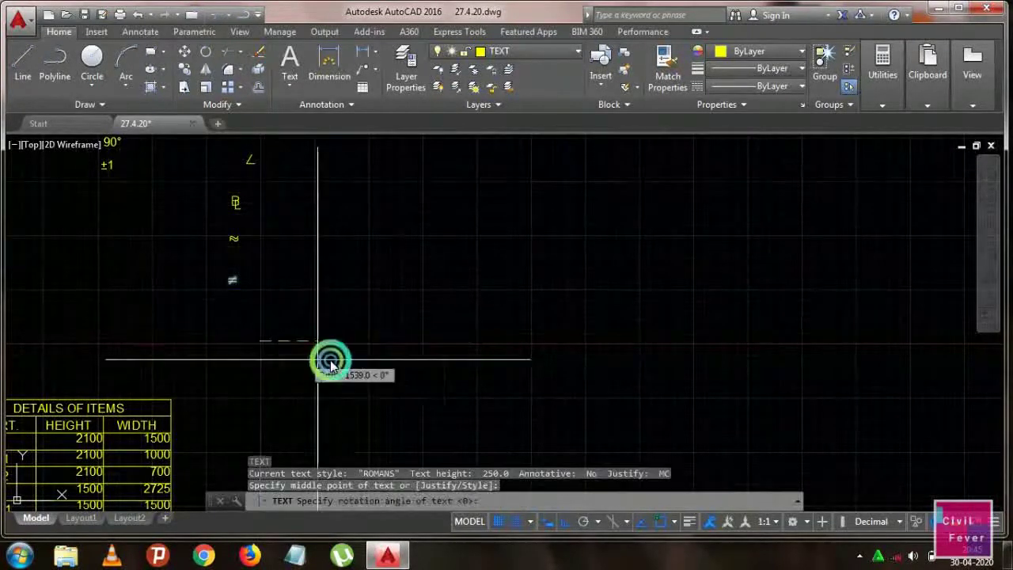
{"action": "left_click", "coordinate": [331, 362]}
{"action": "type", "text": "20"}
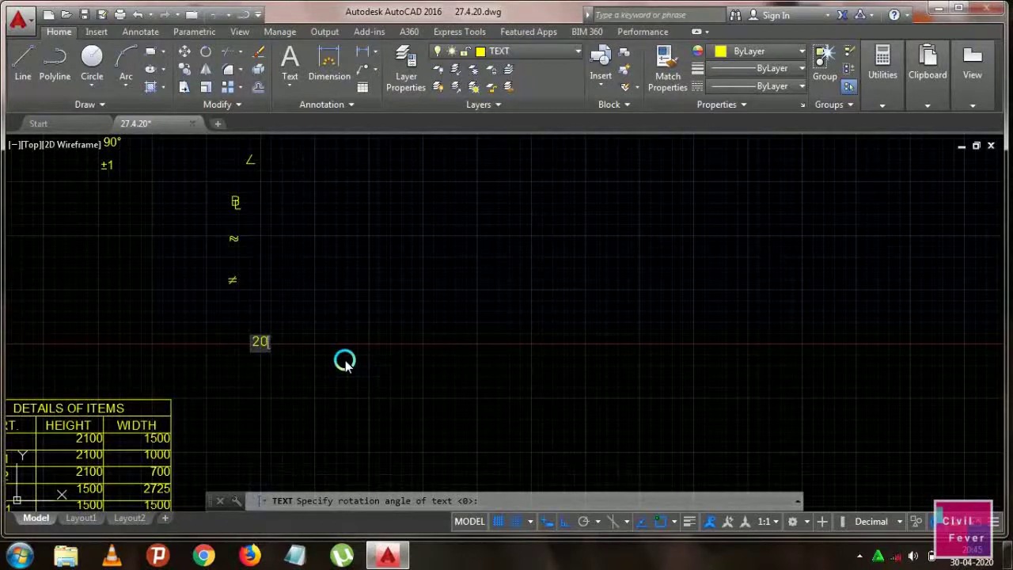
{"action": "type", "text": "\\"}
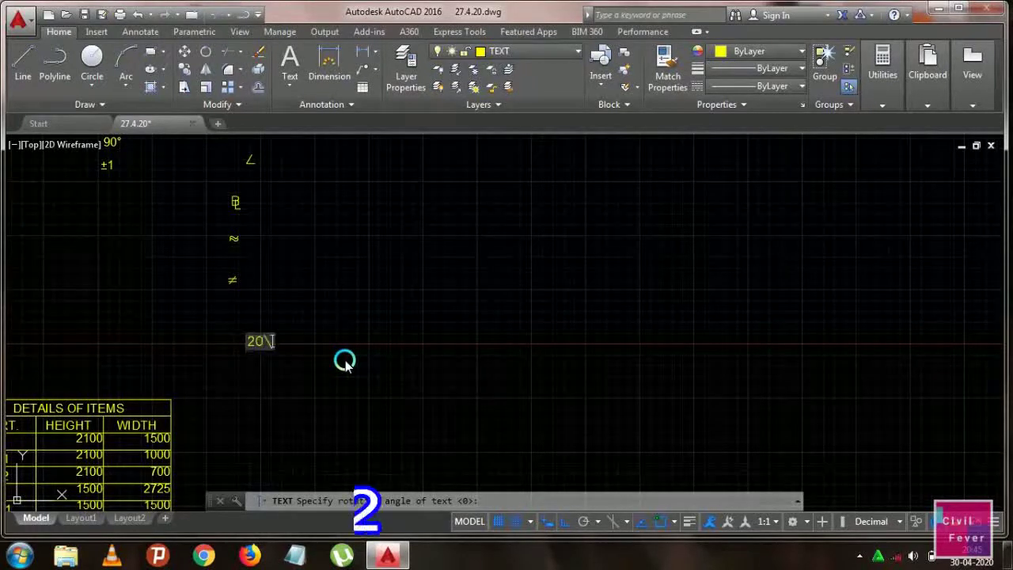
{"action": "type", "text": "U"}
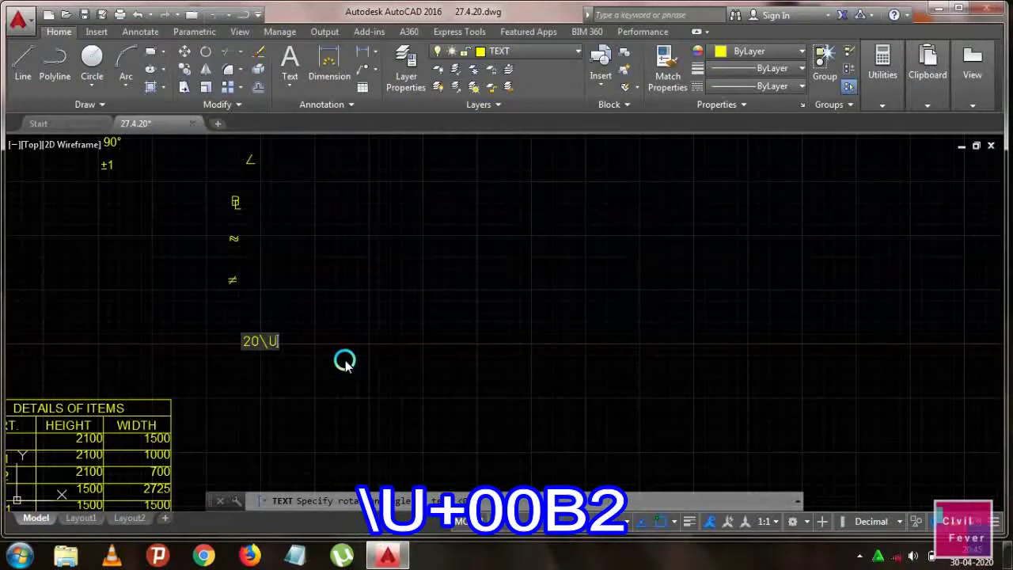
{"action": "type", "text": "+00"}
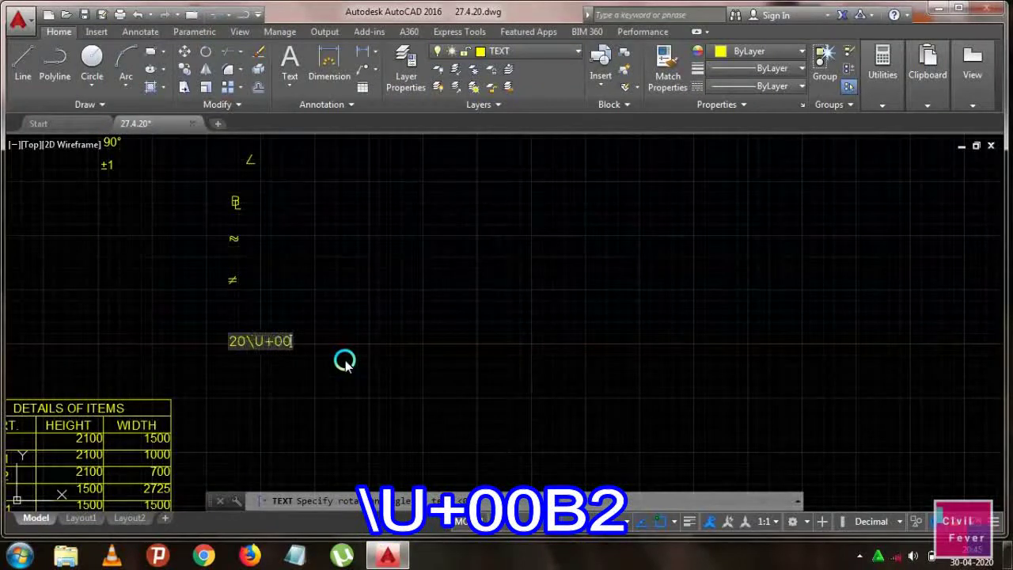
{"action": "type", "text": "B"}
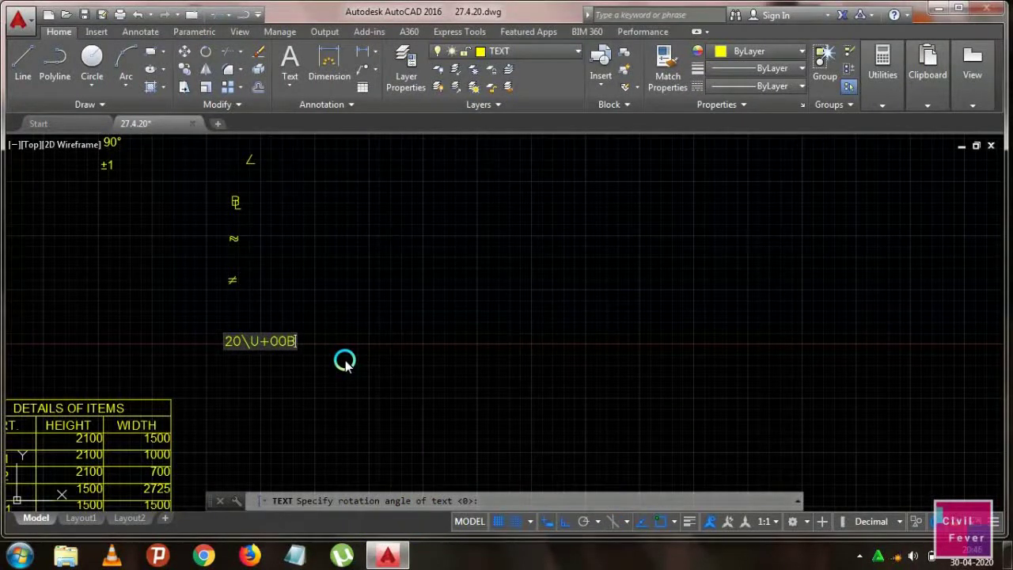
{"action": "type", "text": "20²"}
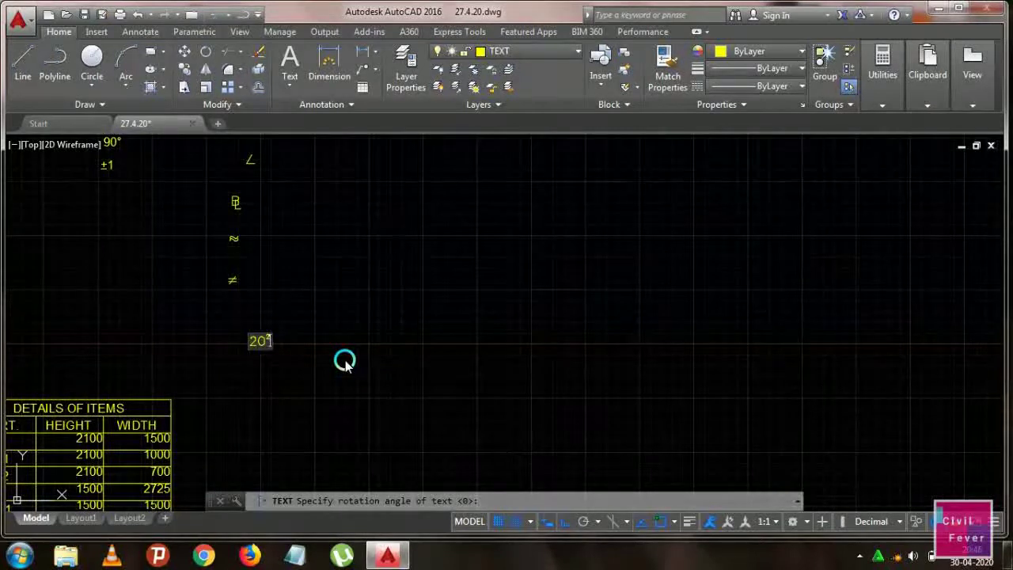
{"action": "key", "text": "Return"}
{"action": "key", "text": "Return"}
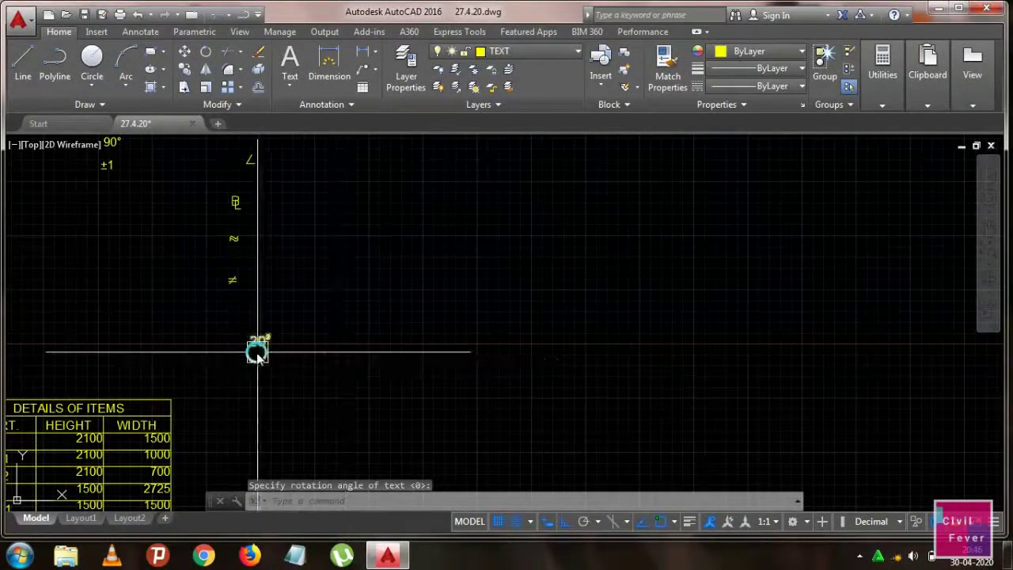
{"action": "scroll", "coordinate": [345, 360], "scroll_direction": "up", "scroll_amount": 2}
{"action": "key", "text": "Delete"}
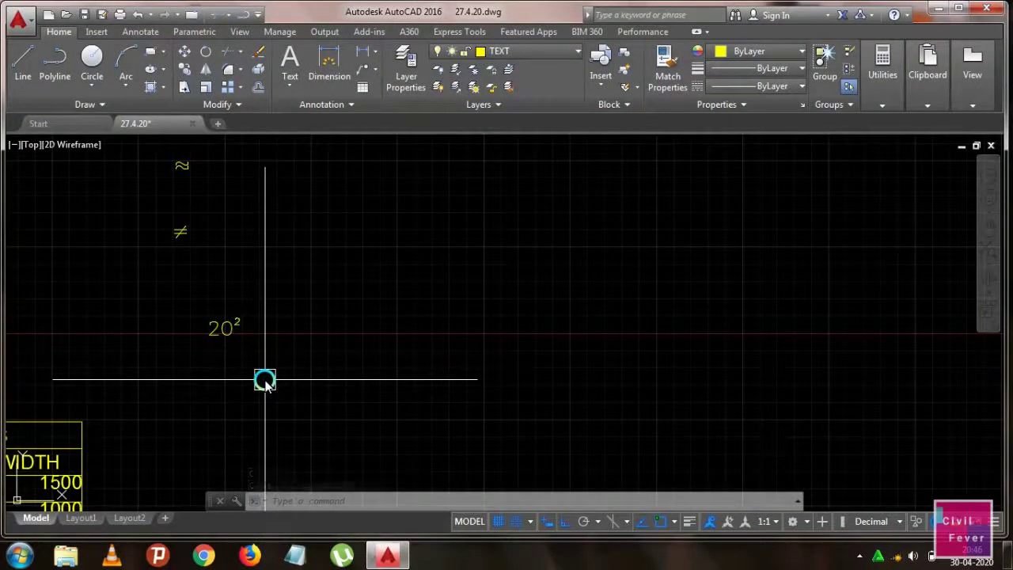
Step: Add unrotated single-line text \U+00B0 below 20², which displays as a question mark
{"action": "type", "text": "DYN"}
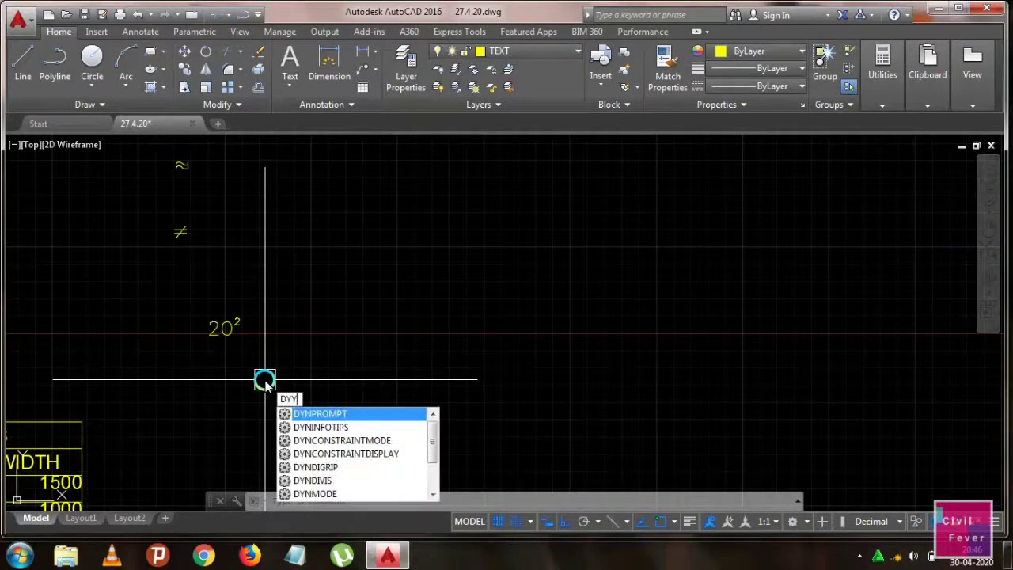
{"action": "key", "text": "Escape"}
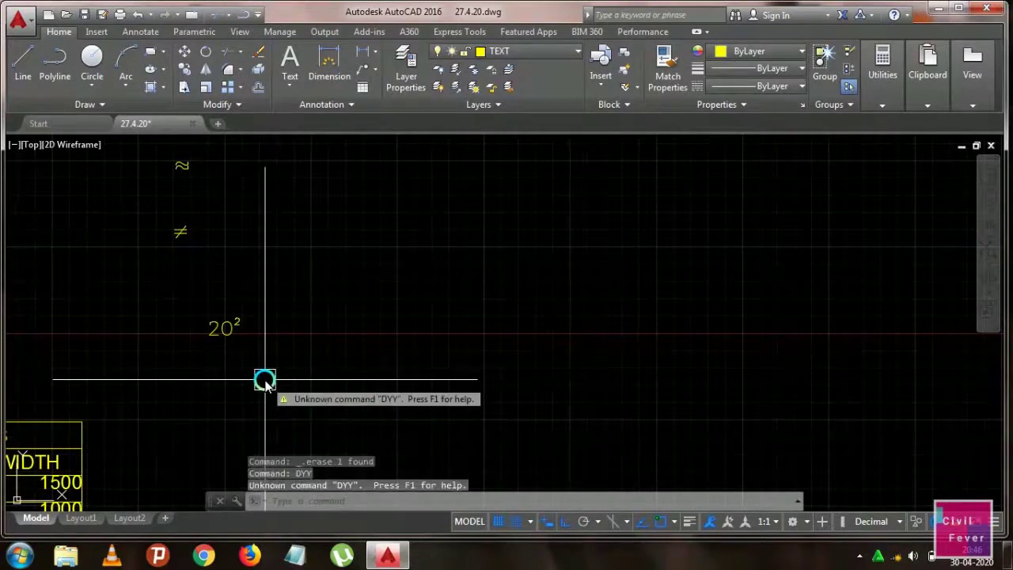
{"action": "type", "text": "dt"}
{"action": "key", "text": "Return"}
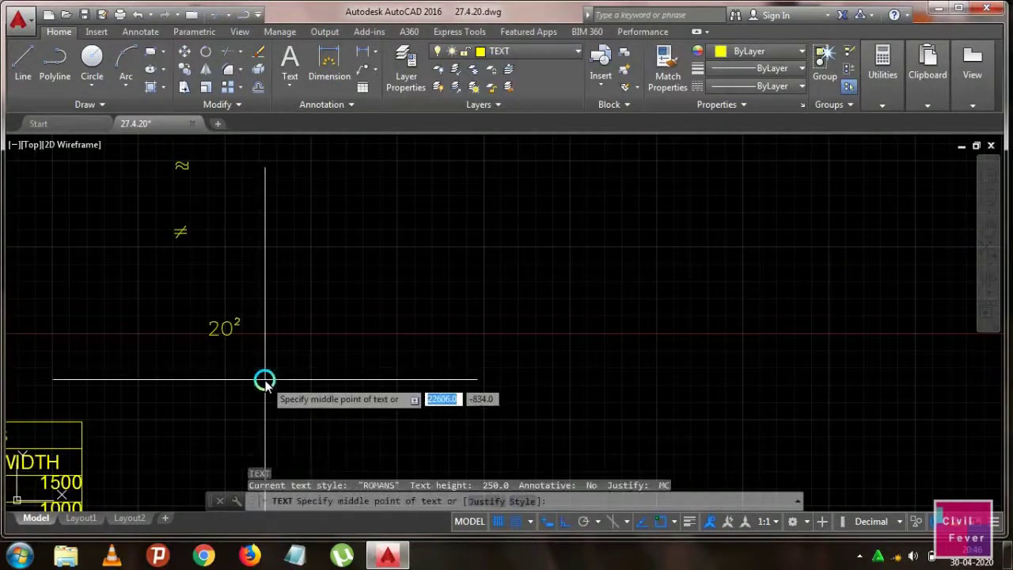
{"action": "left_click", "coordinate": [264, 380]}
{"action": "left_click", "coordinate": [339, 380]}
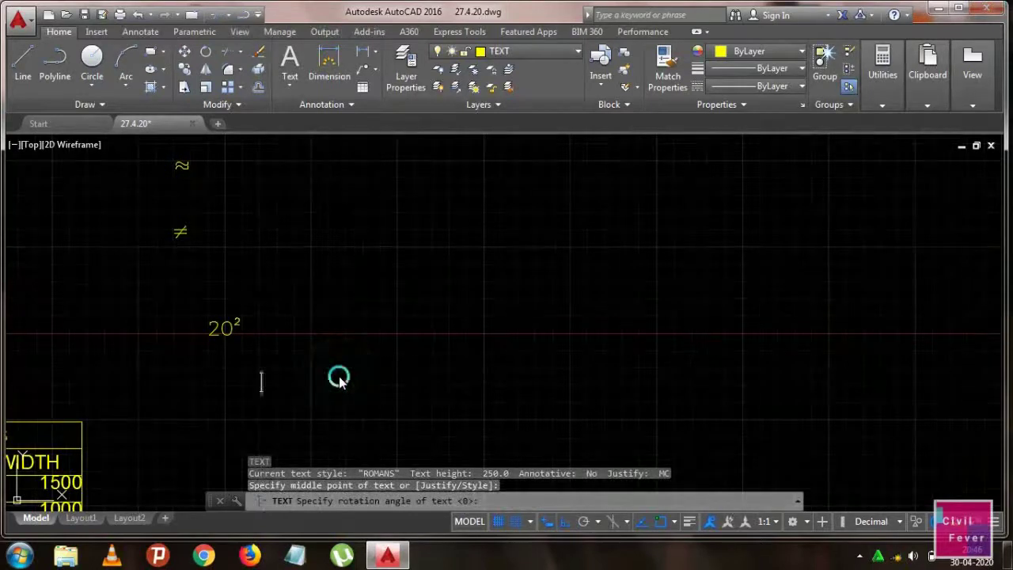
{"action": "type", "text": "\\"}
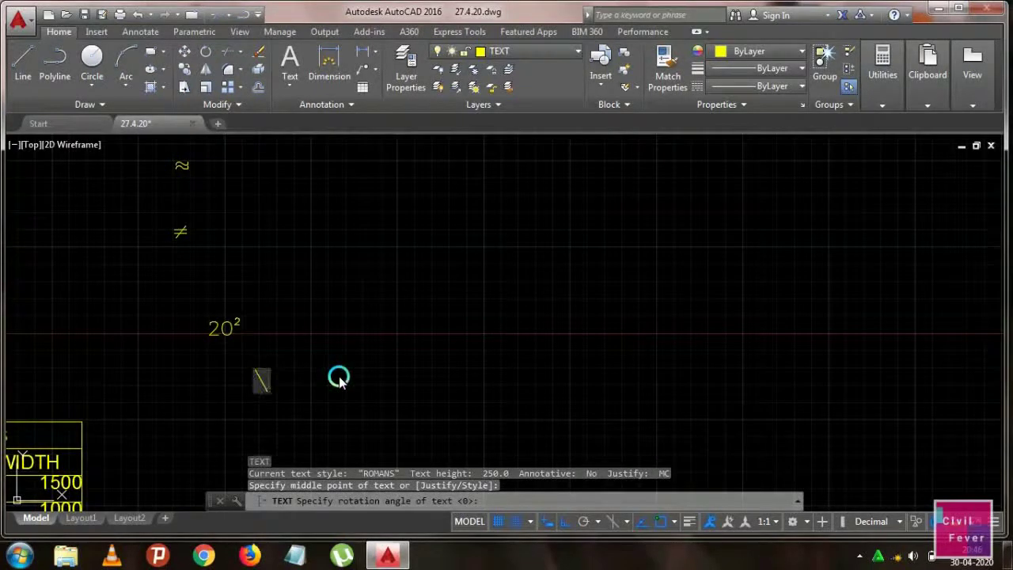
{"action": "type", "text": "U+"}
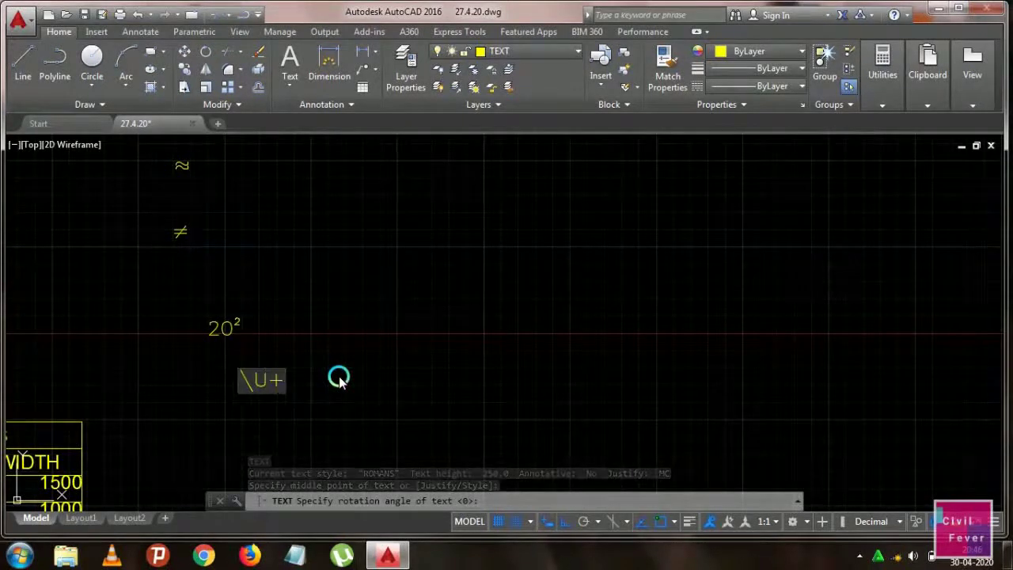
{"action": "type", "text": "00B0"}
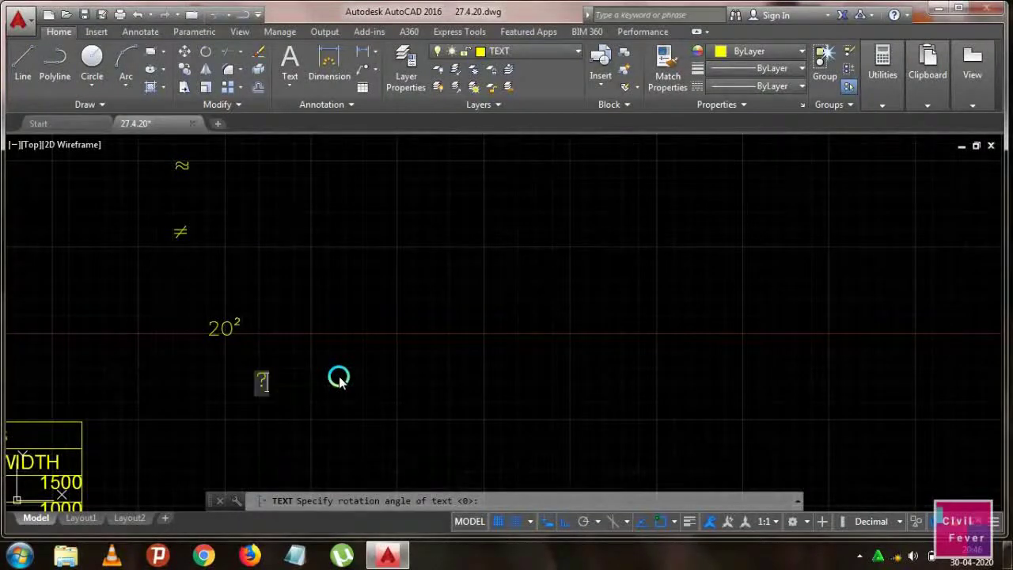
{"action": "scroll", "coordinate": [273, 378], "scroll_direction": "up", "scroll_amount": 2}
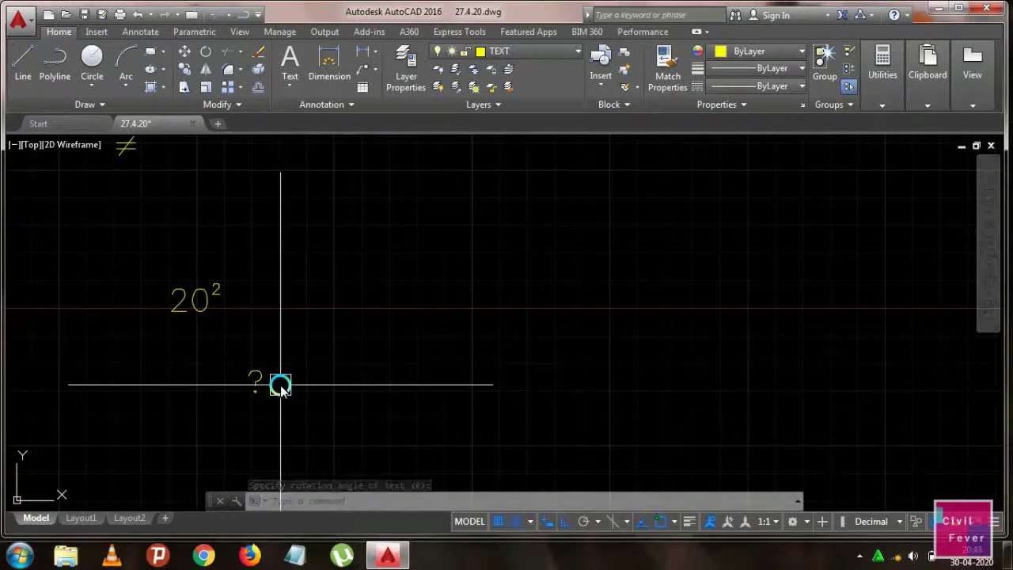
{"action": "scroll", "coordinate": [281, 390], "scroll_direction": "down", "scroll_amount": 2}
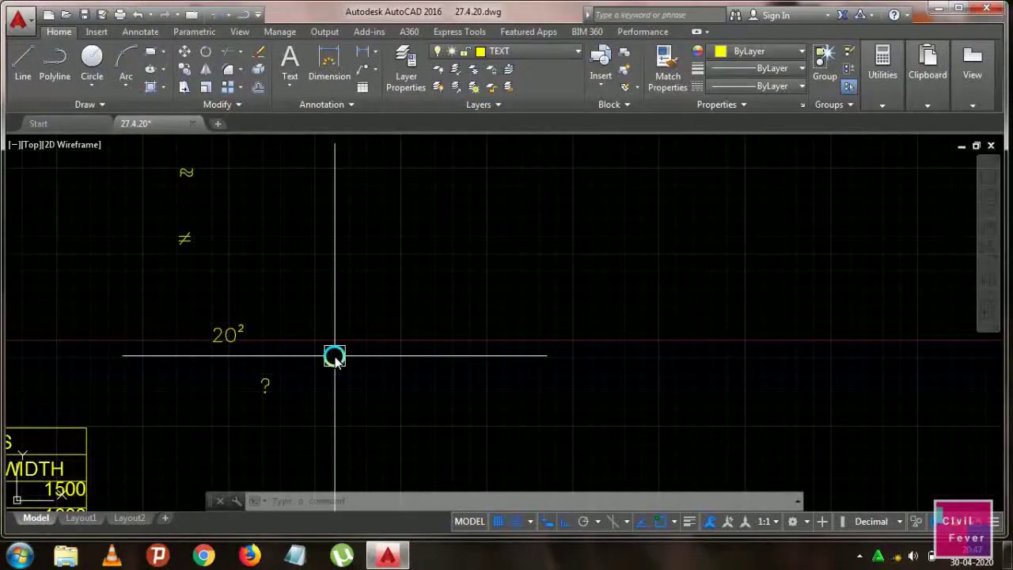
Step: Add unrotated single-line text \U+0394 (Δ) above and right of the 20² label
{"action": "type", "text": "DT"}
{"action": "key", "text": "Return"}
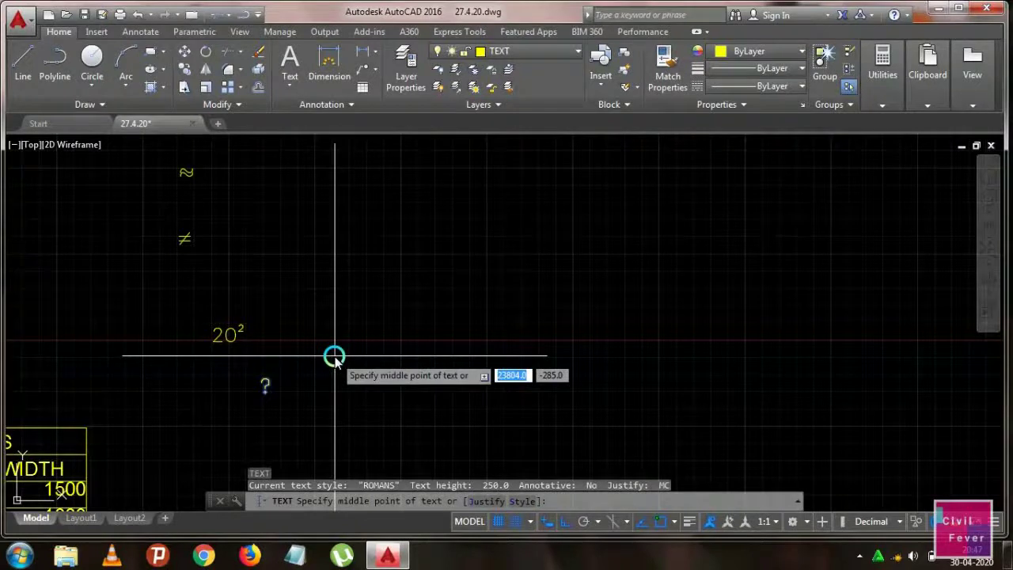
{"action": "left_click", "coordinate": [380, 286]}
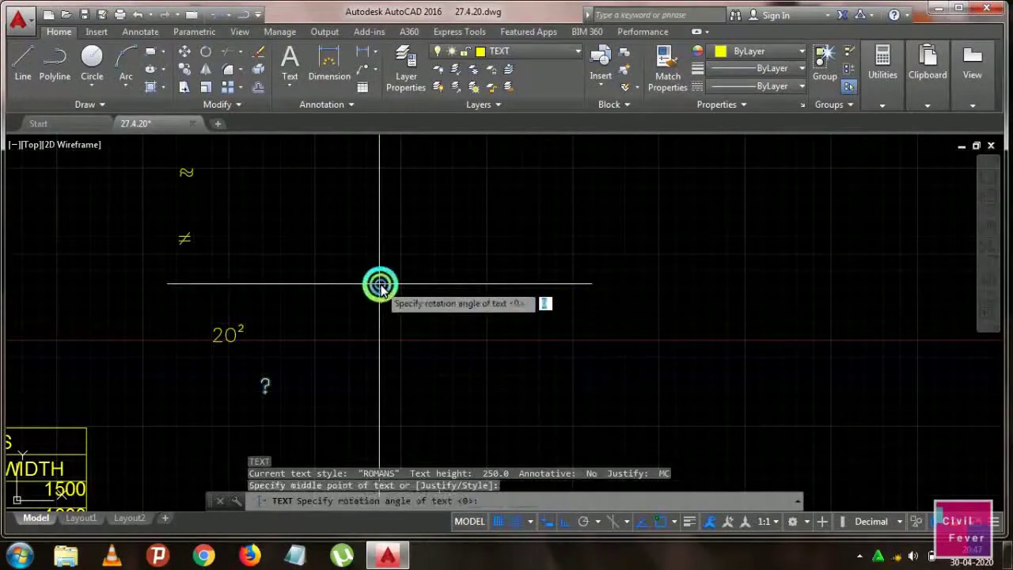
{"action": "left_click", "coordinate": [439, 280]}
{"action": "type", "text": "\\"}
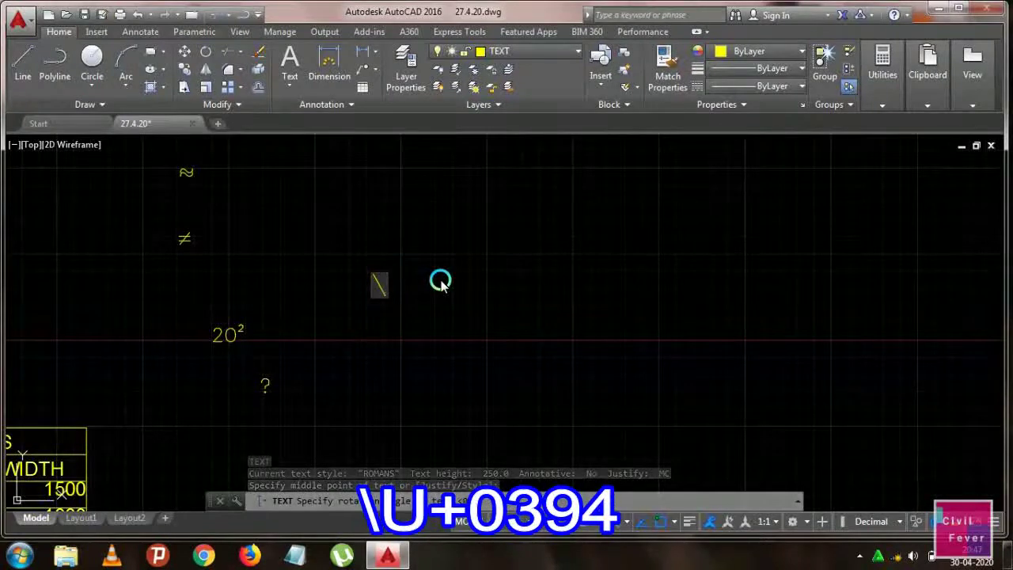
{"action": "type", "text": "U"}
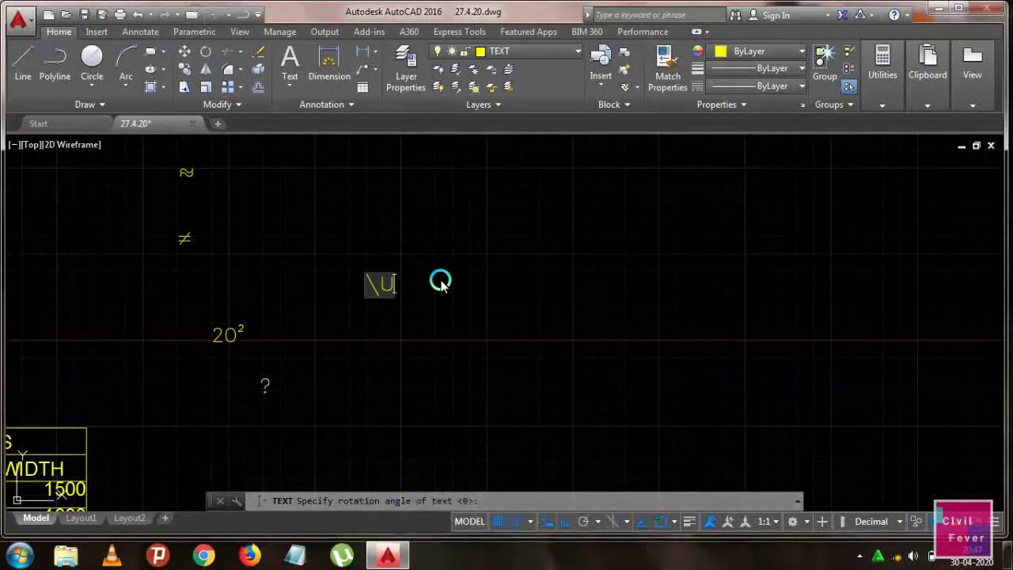
{"action": "type", "text": "+0"}
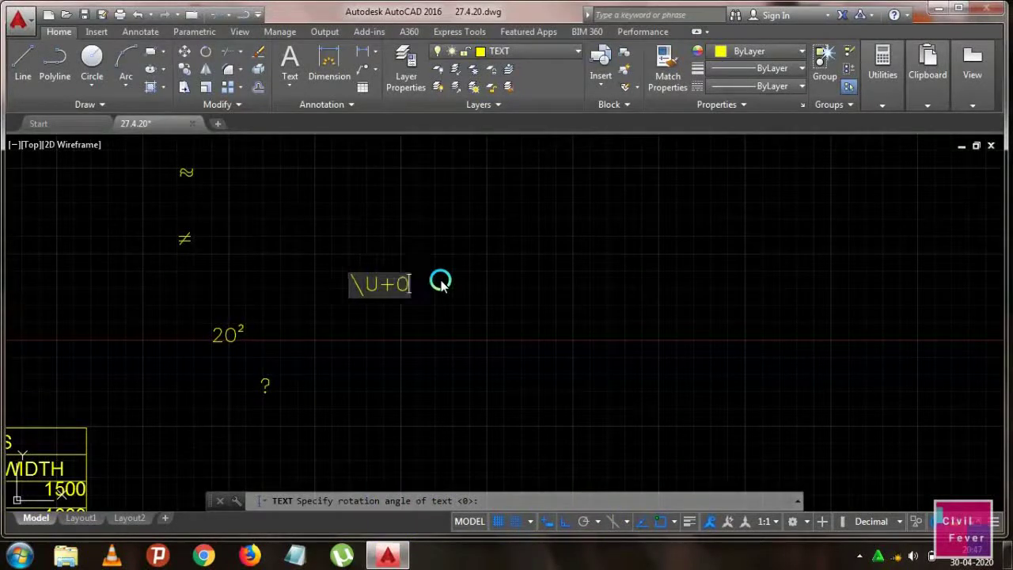
{"action": "type", "text": "39"}
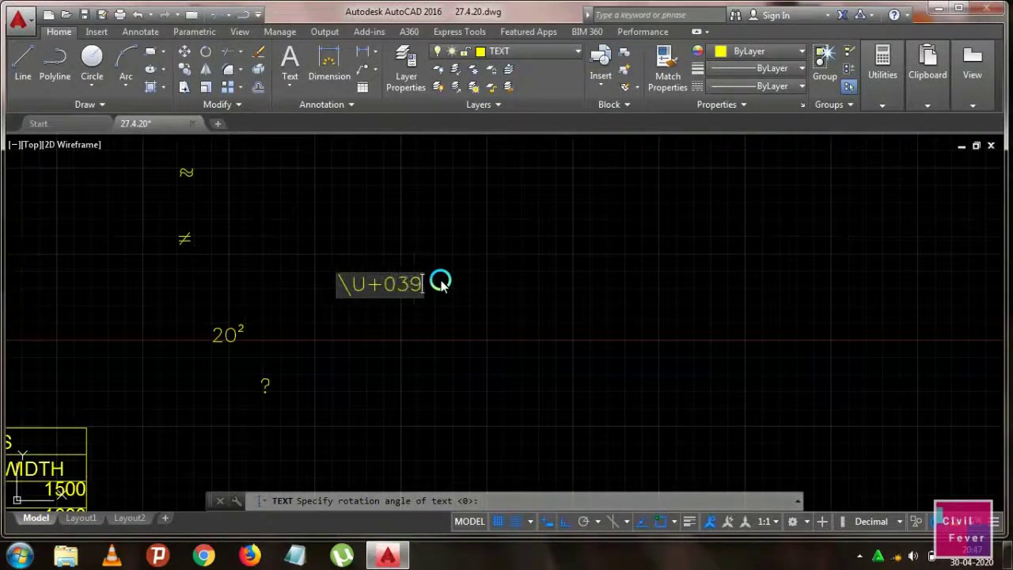
{"action": "type", "text": "4"}
{"action": "key", "text": "Return"}
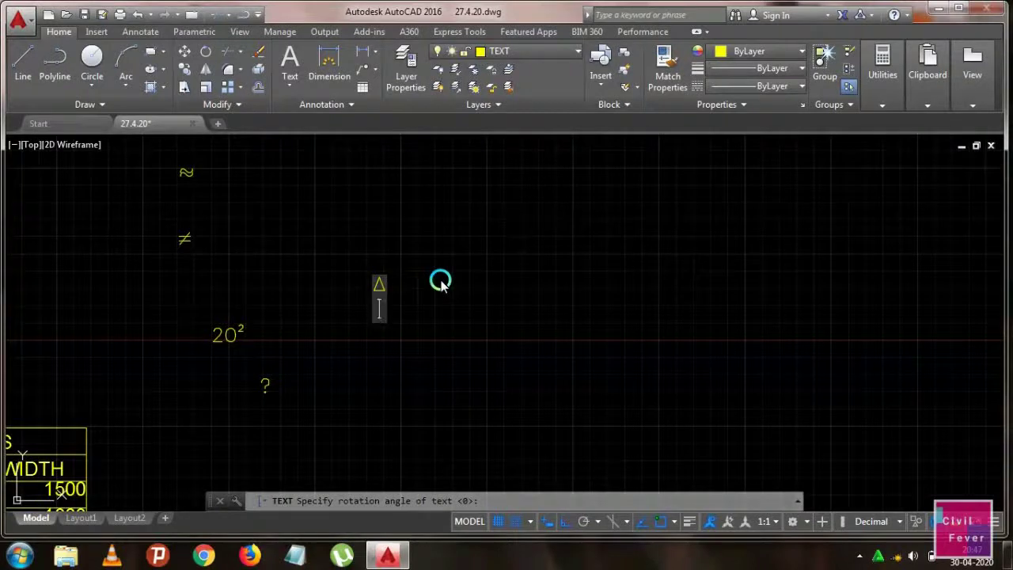
{"action": "key", "text": "Return"}
{"action": "scroll", "coordinate": [398, 299], "scroll_direction": "down", "scroll_amount": 2}
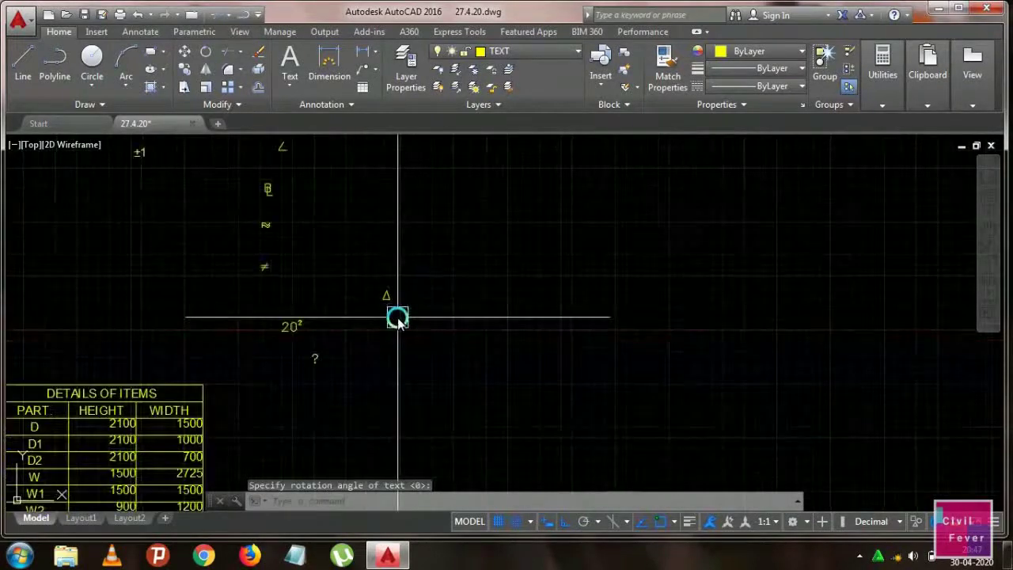